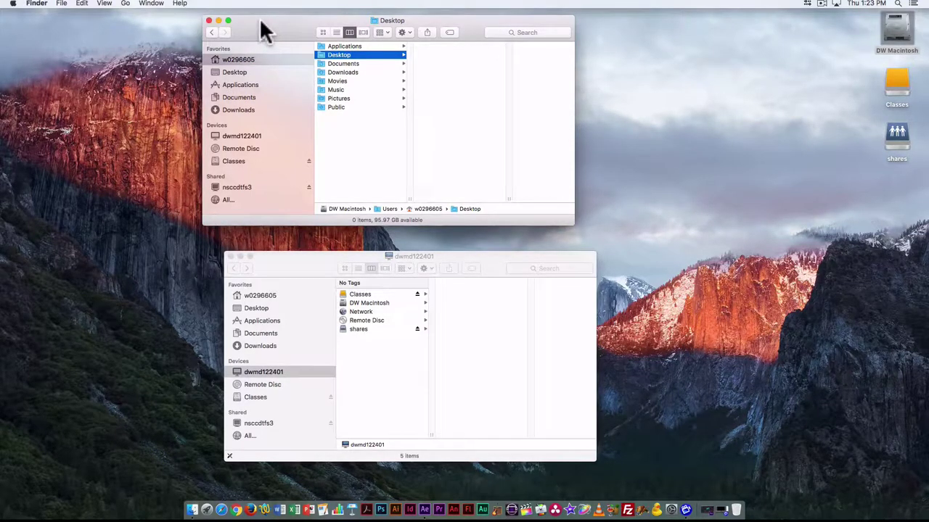
Browse the lower Finder window to the account's home folder inside DW Macintosh > Users, moving and enlarging the window to fit the columns
left_click_drag(294, 274, 258, 257)
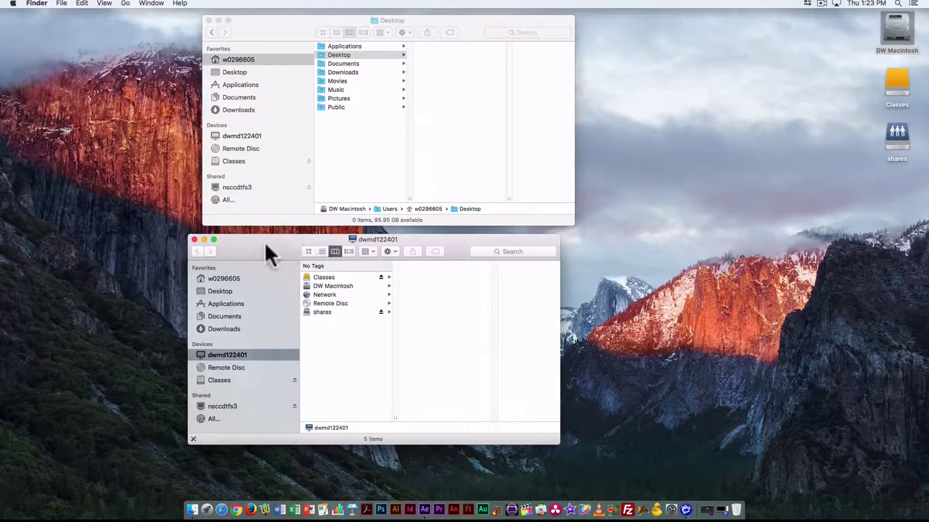
left_click_drag(264, 240, 240, 231)
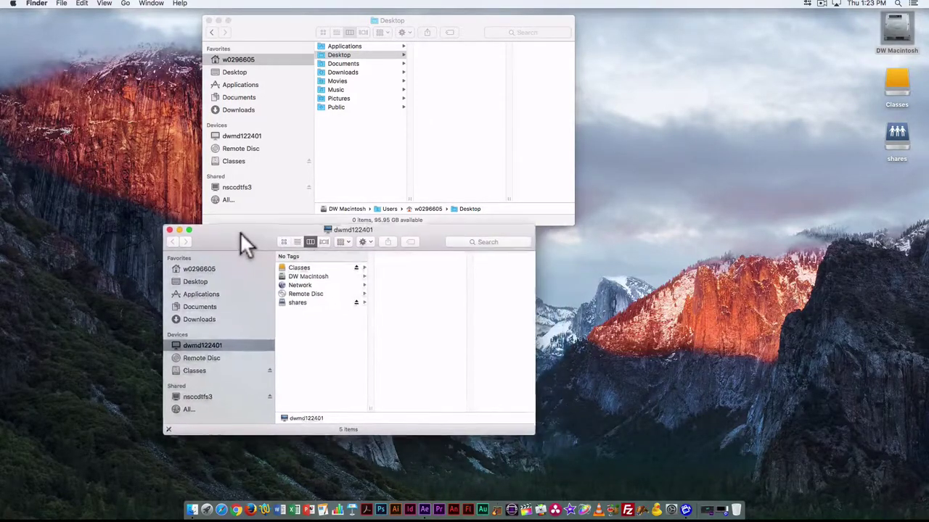
left_click(305, 276)
left_click(401, 302)
left_click_drag(538, 434, 682, 473)
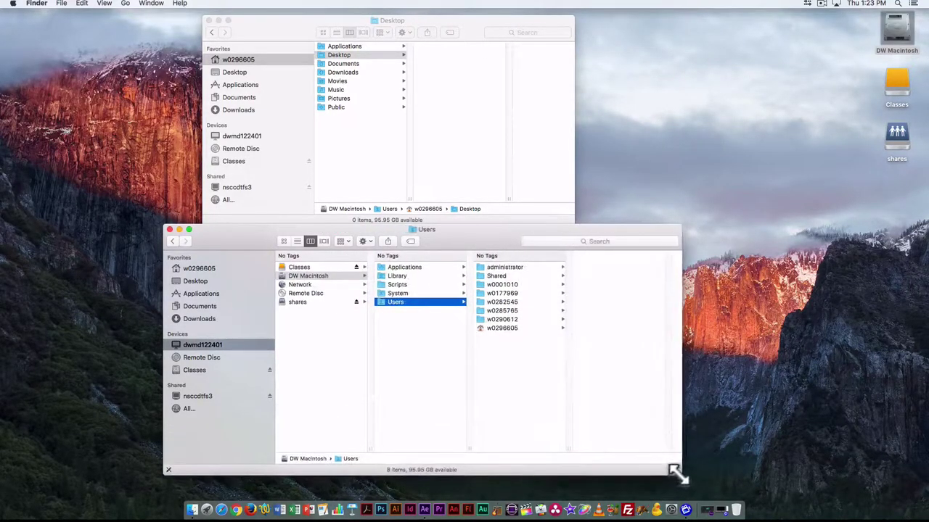
left_click(495, 326)
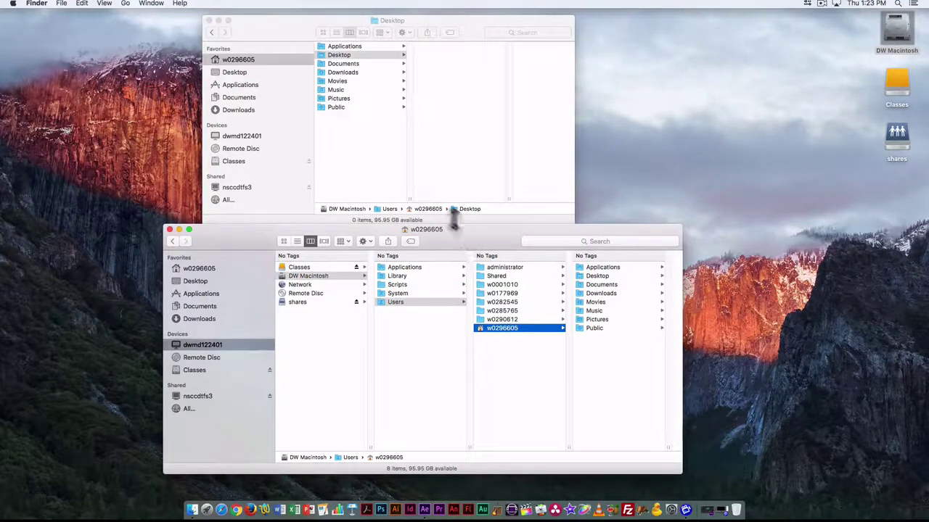
Go back to the DW Macintosh level, stepping backward and forward through the browsing history
left_click(172, 241)
left_click(171, 240)
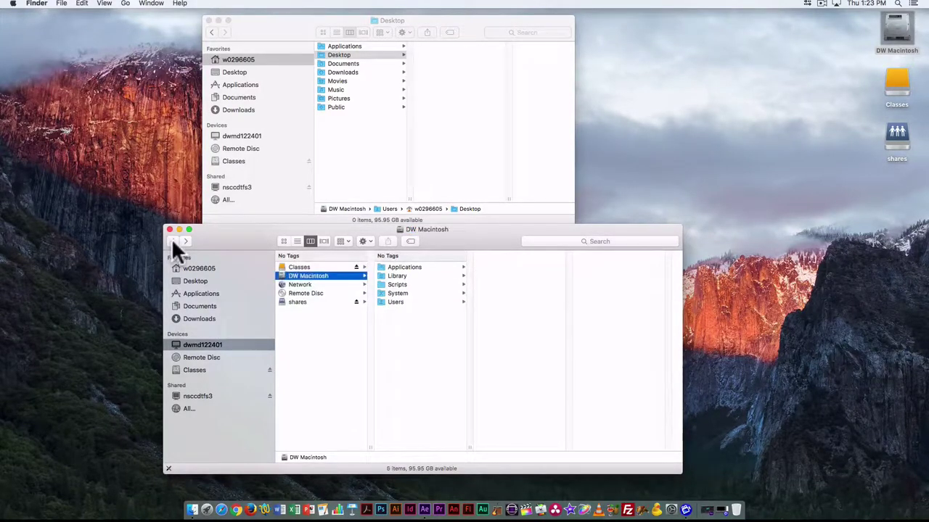
left_click(185, 240)
left_click(170, 240)
left_click(187, 241)
left_click(172, 240)
Browse in icon view through Library > Audio > Impulse Responses > Apple, and show the Apple folder in list view
left_click(284, 241)
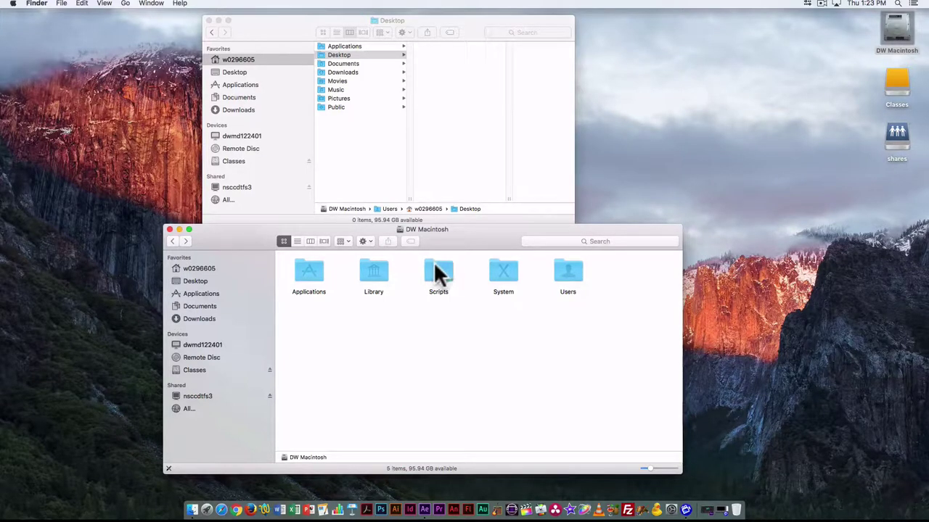
double_click(374, 274)
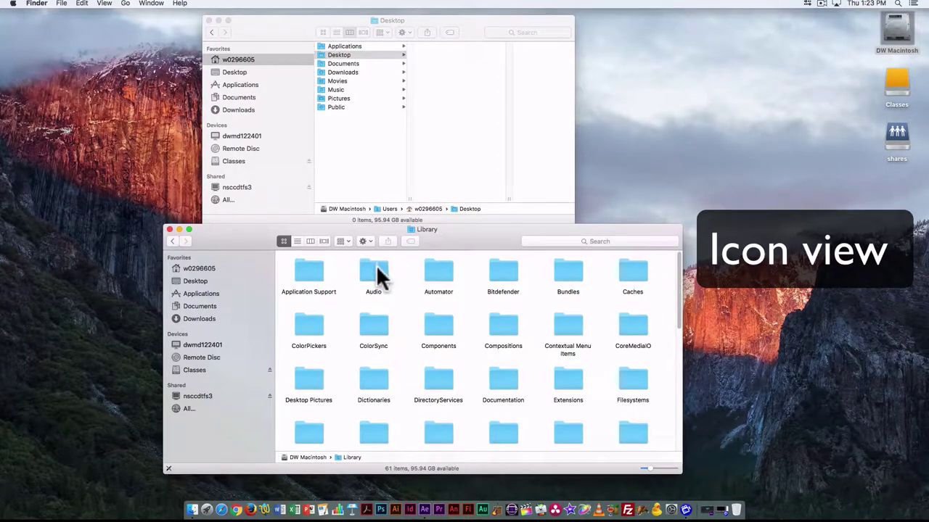
double_click(376, 268)
double_click(377, 272)
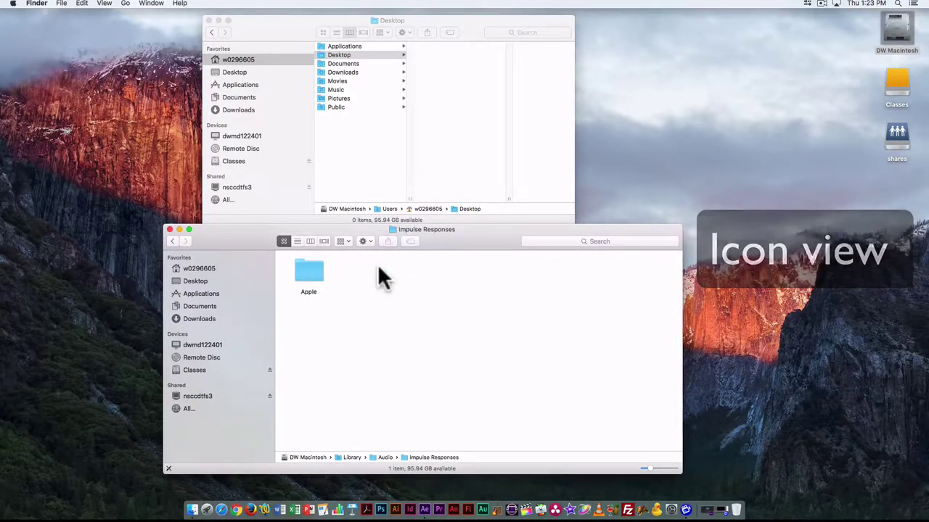
double_click(313, 274)
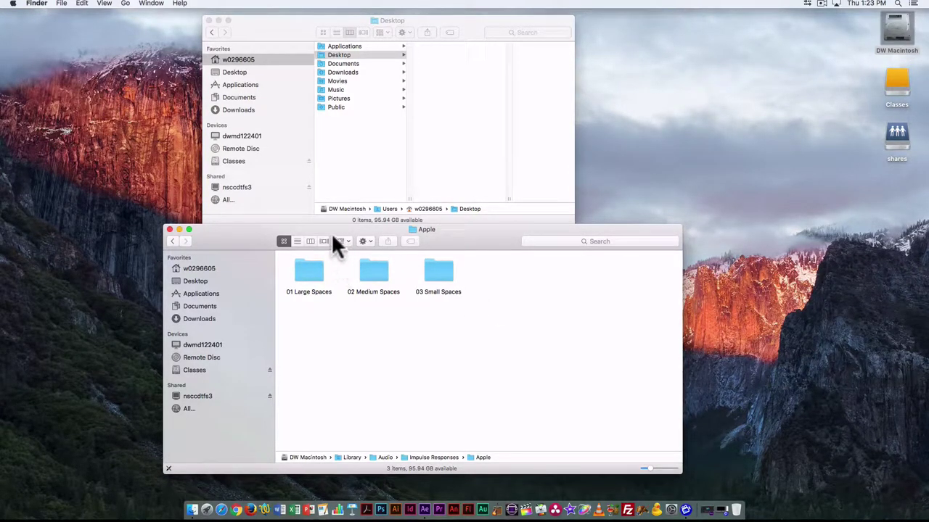
left_click(297, 241)
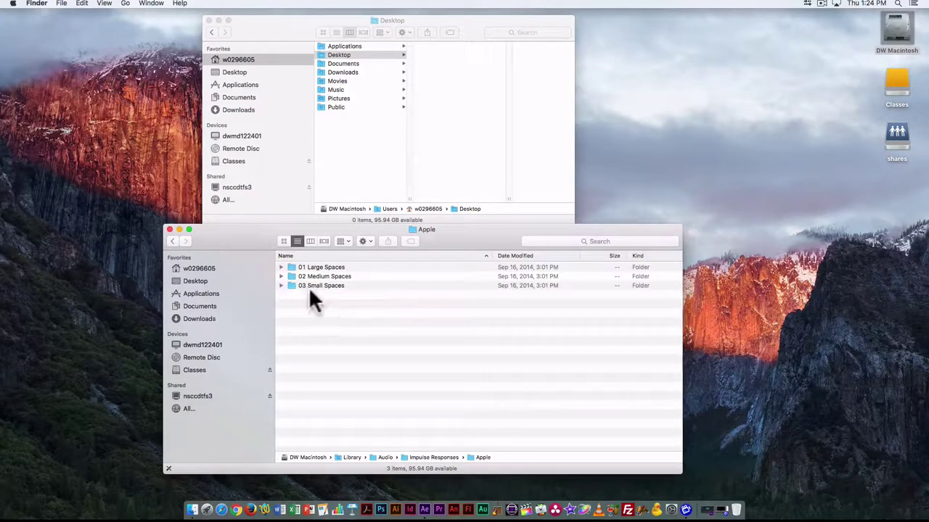
Open the ANIMATION folder on the Classes drive and display its contents in list view
left_click(187, 269)
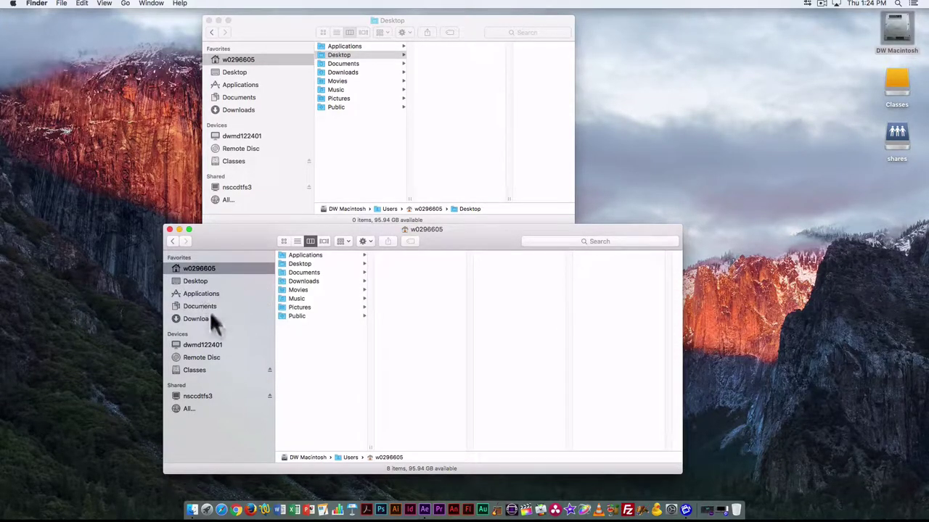
left_click(194, 371)
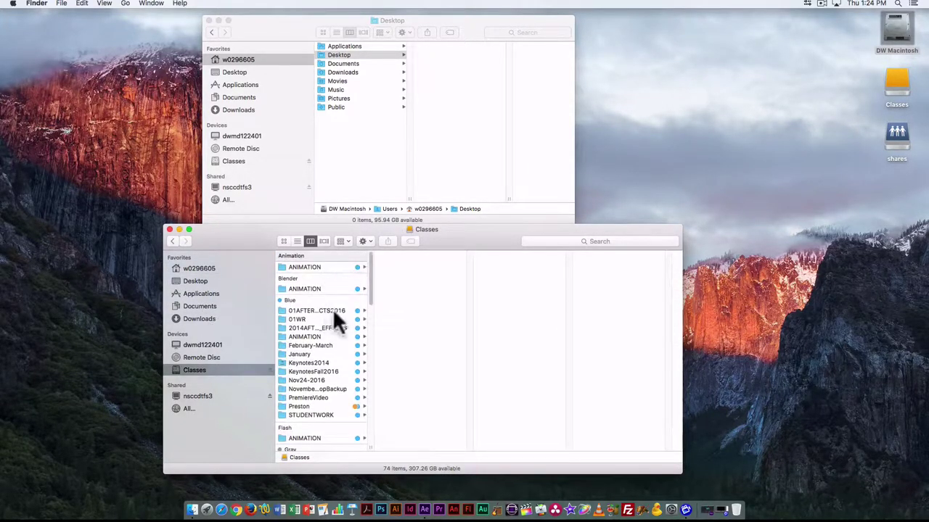
left_click(305, 289)
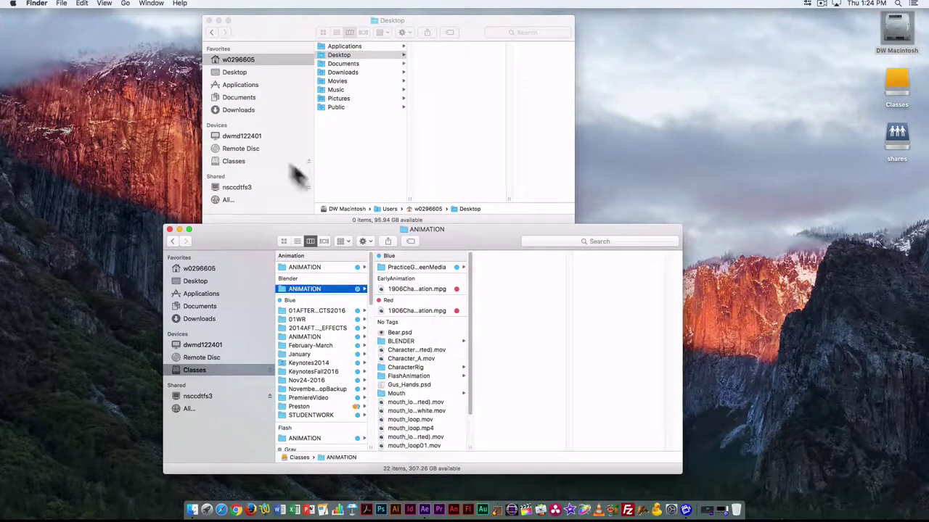
left_click_drag(451, 237, 450, 241)
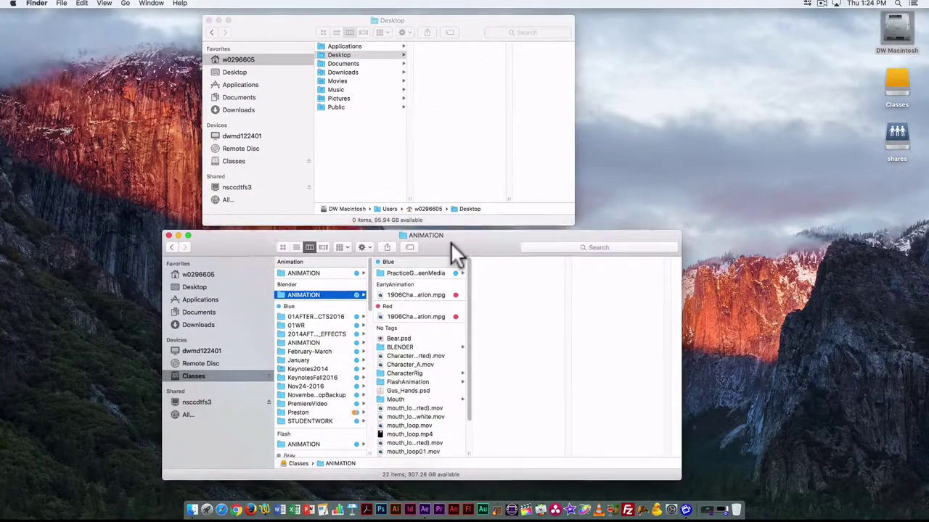
left_click(296, 247)
scroll(448, 311, "down", 3)
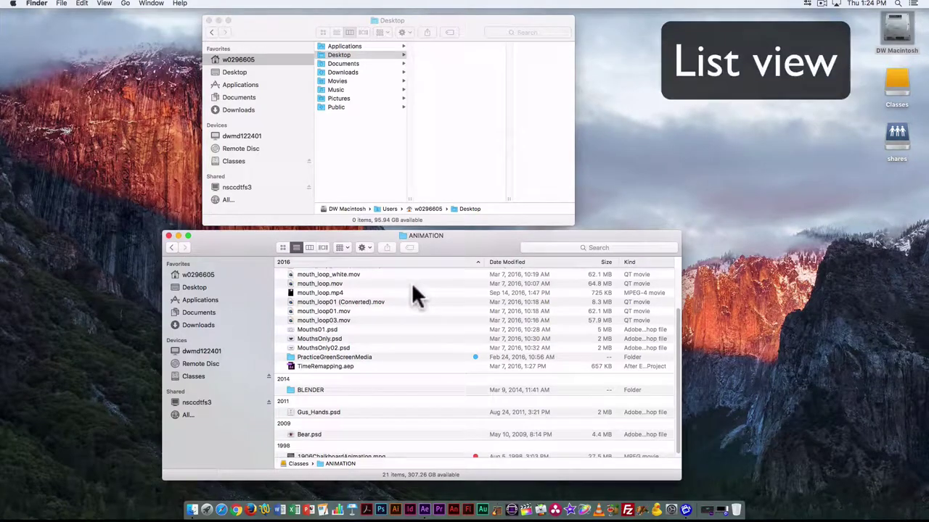
left_click_drag(467, 231, 474, 194)
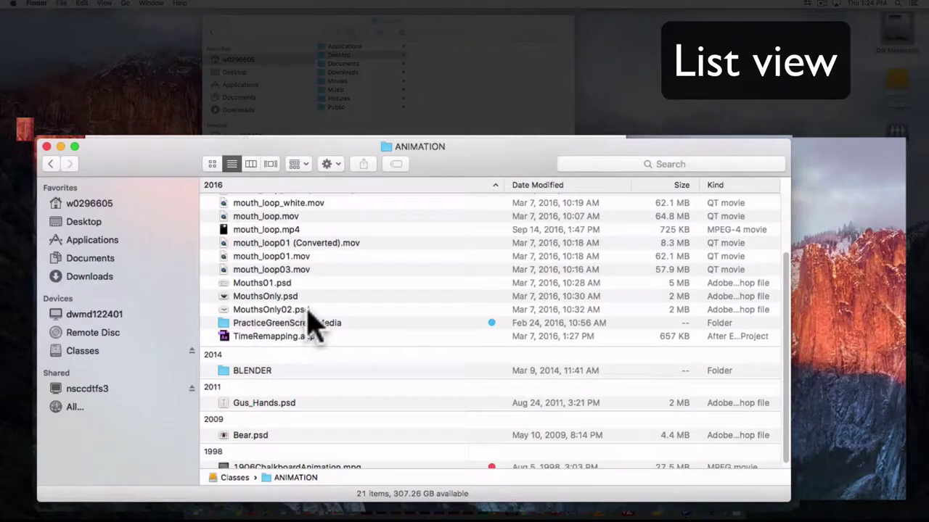
Select several files in the ANIMATION list in turn, starting with MouthsOnly.psd and ending with only mouth_loop03.mov
left_click(272, 296)
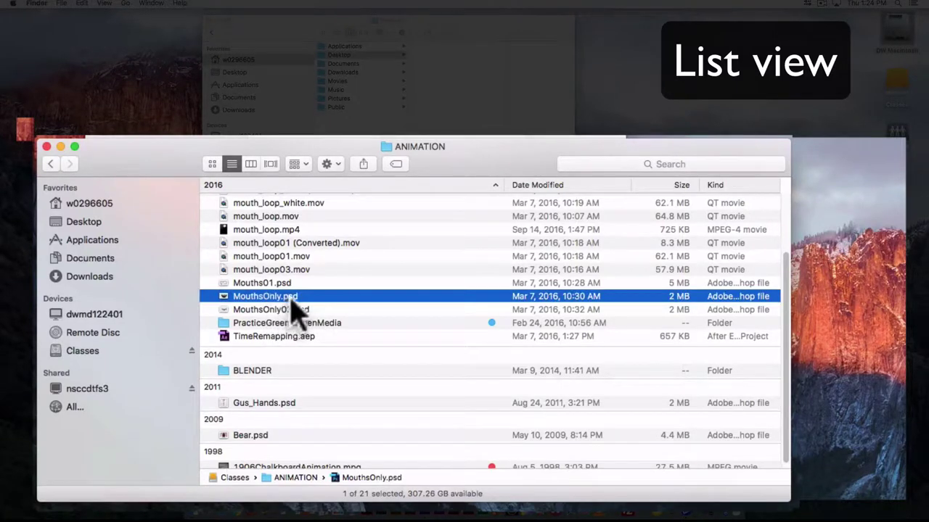
left_click(294, 244)
left_click(298, 256, "shift")
left_click(295, 269)
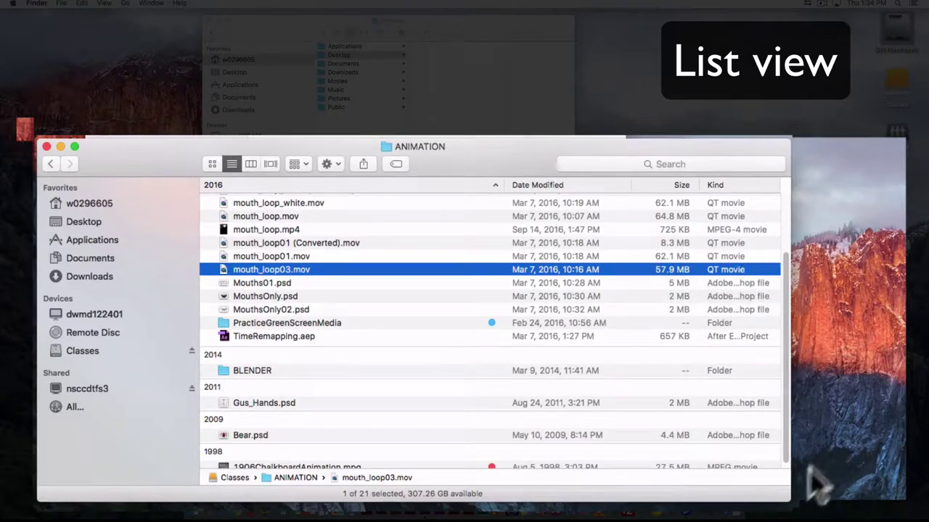
Widen the ANIMATION window, narrow the Name and Date Modified columns, and widen the Kind column to fit full file types
left_click_drag(782, 495, 900, 494)
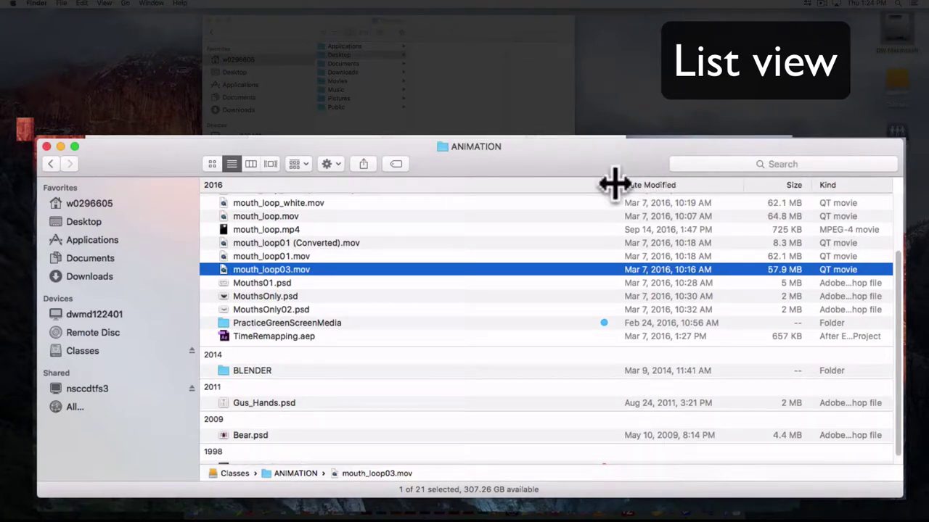
left_click_drag(614, 185, 508, 187)
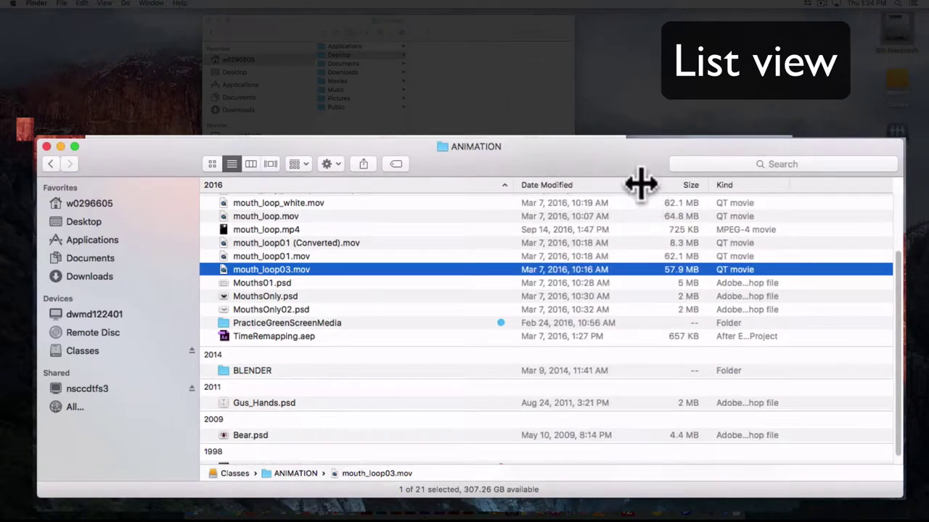
mouse_move(640, 185)
left_mouse_down()
mouse_move(624, 184)
mouse_move(636, 183)
left_mouse_up()
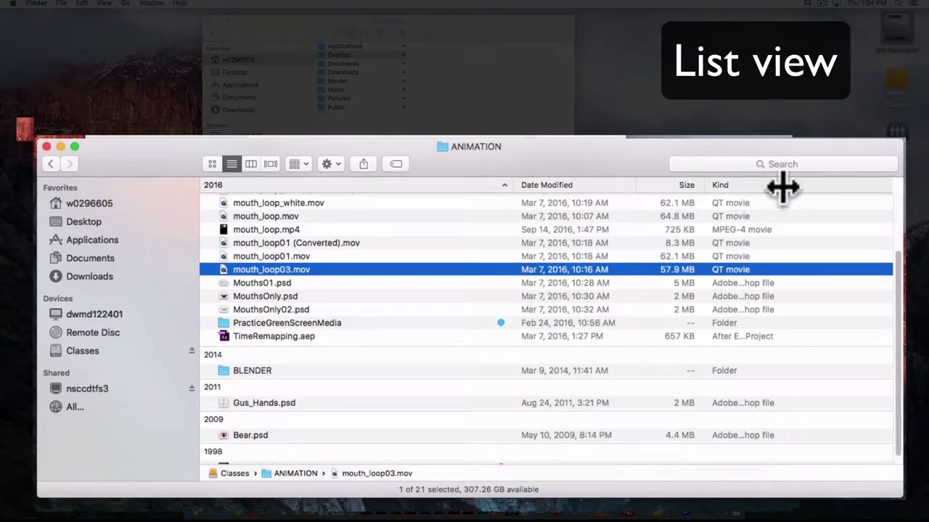
left_click_drag(781, 189, 827, 190)
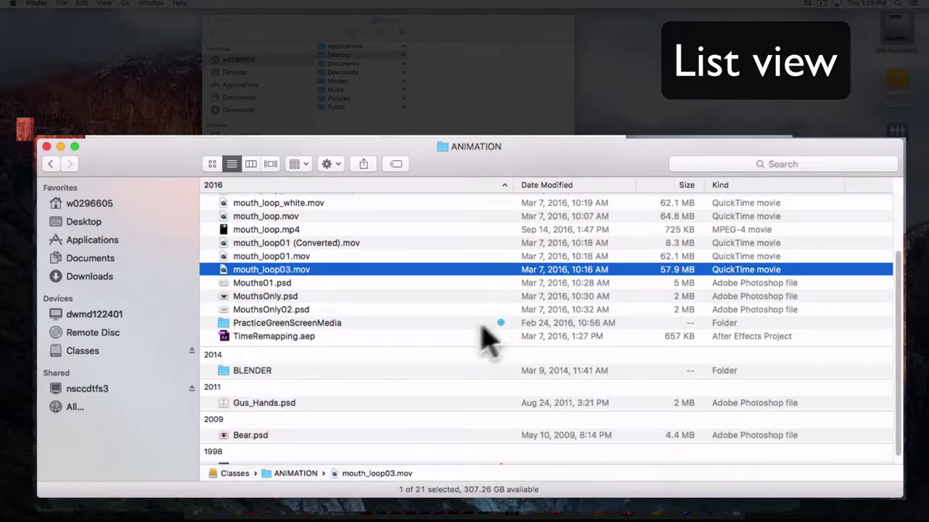
Tag MouthsOnly.psd with the yellow colour
right_click(270, 298)
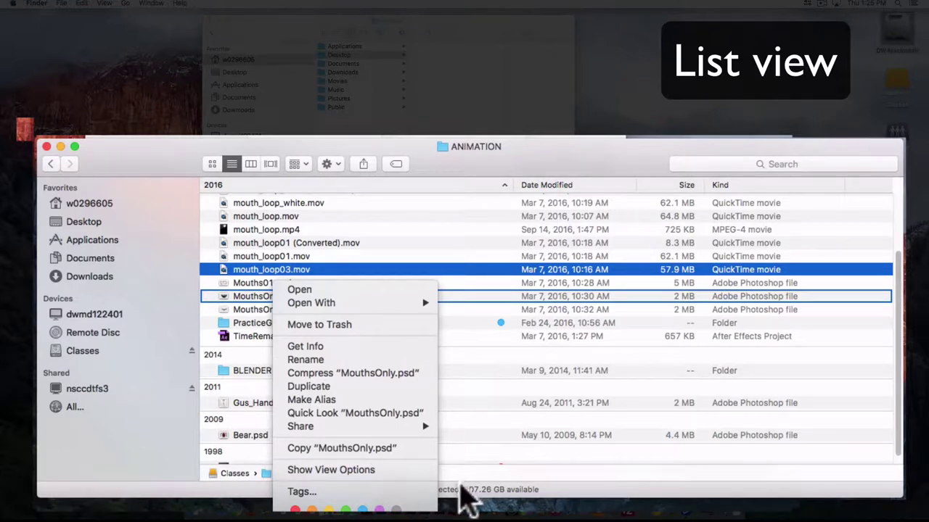
left_click(328, 510)
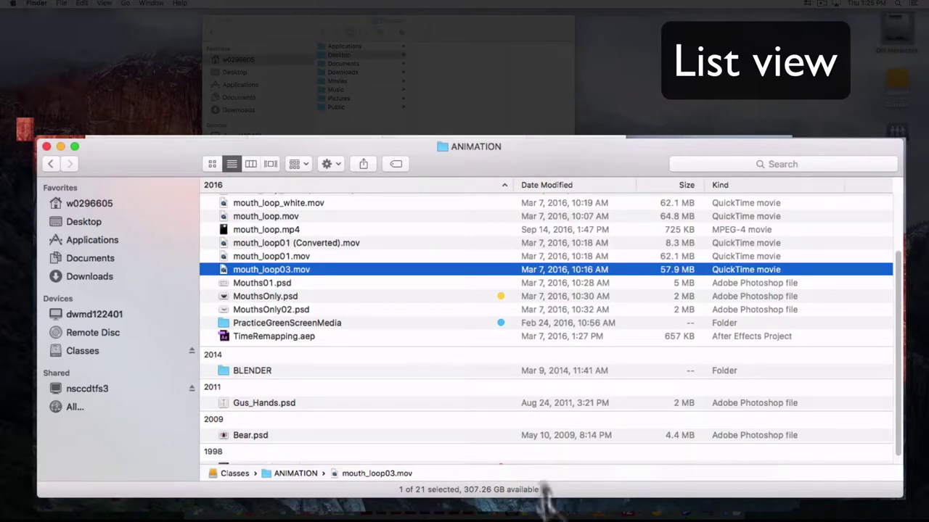
left_click(330, 165)
left_click(339, 160)
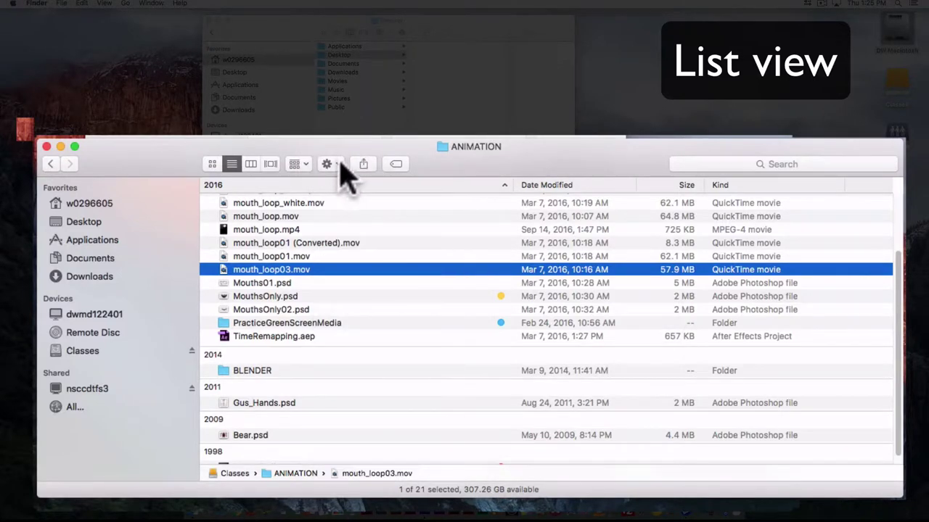
left_click(335, 161)
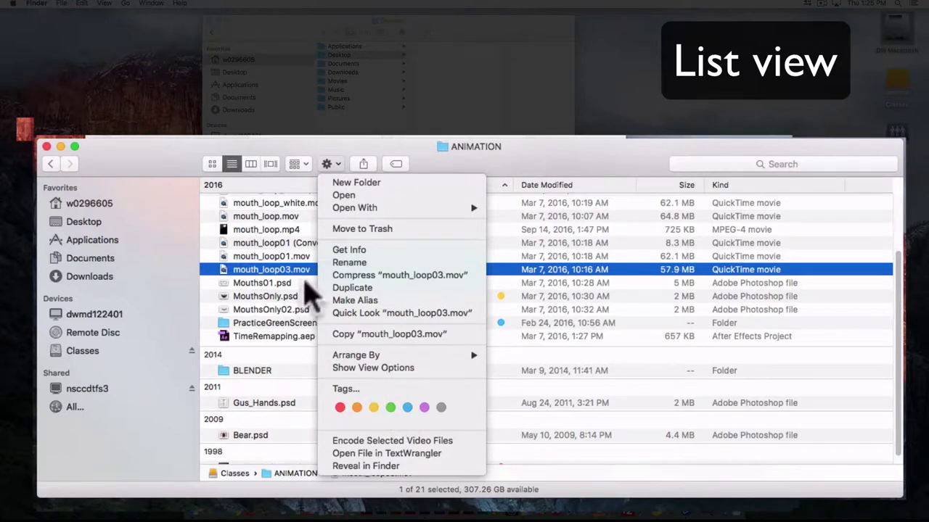
left_click(309, 174)
Arrange the ANIMATION files by Tags and look through the resulting colour groups
left_click(305, 164)
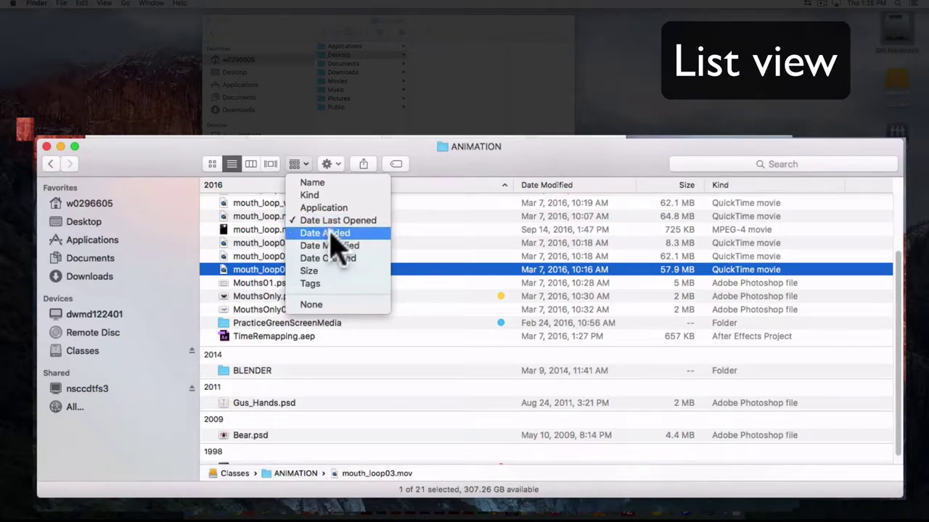
left_click(319, 287)
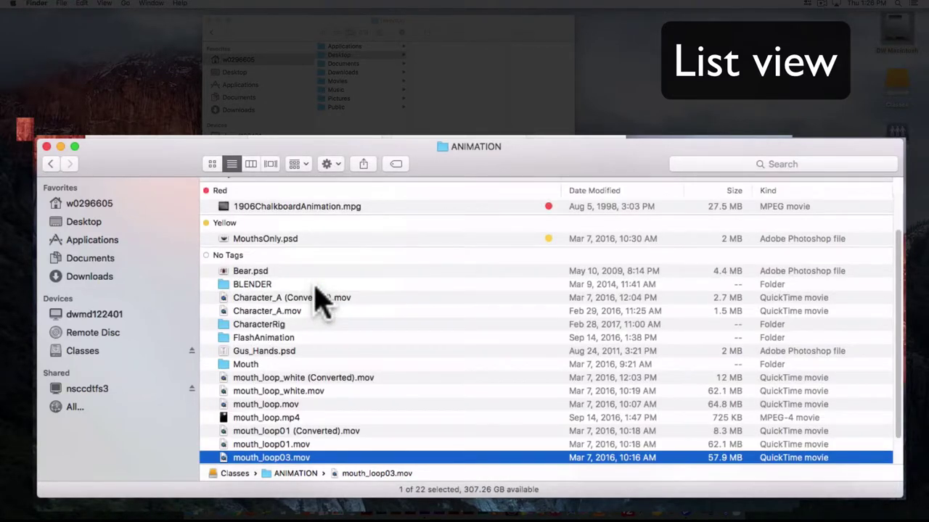
scroll(319, 276, "down", 1)
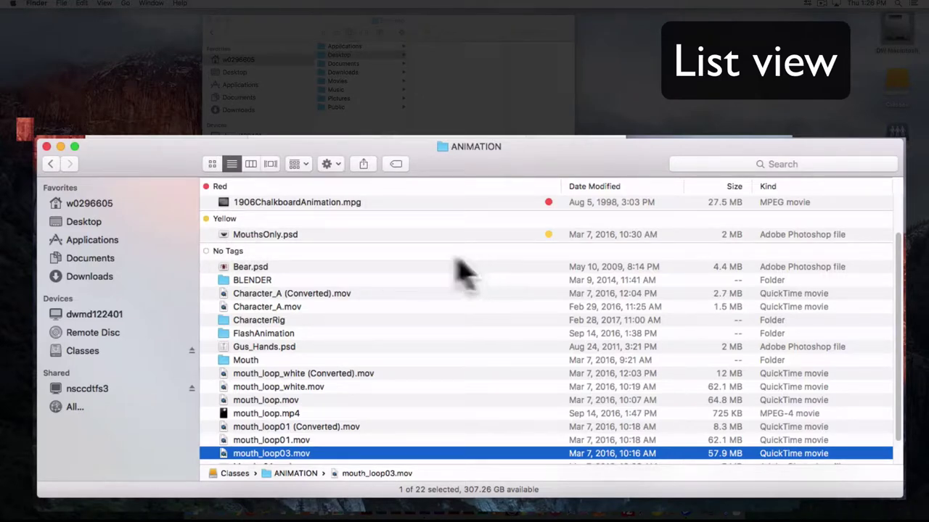
scroll(356, 312, "down", 2)
scroll(361, 319, "up", 5)
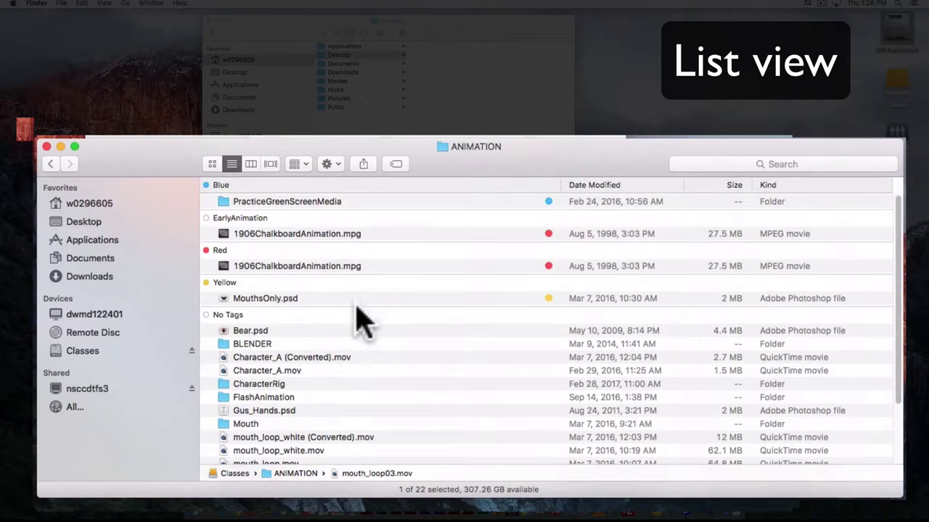
Arrange the ANIMATION files by Name, by Kind, and finally by Application
left_click(301, 165)
left_click(312, 183)
left_click(302, 165)
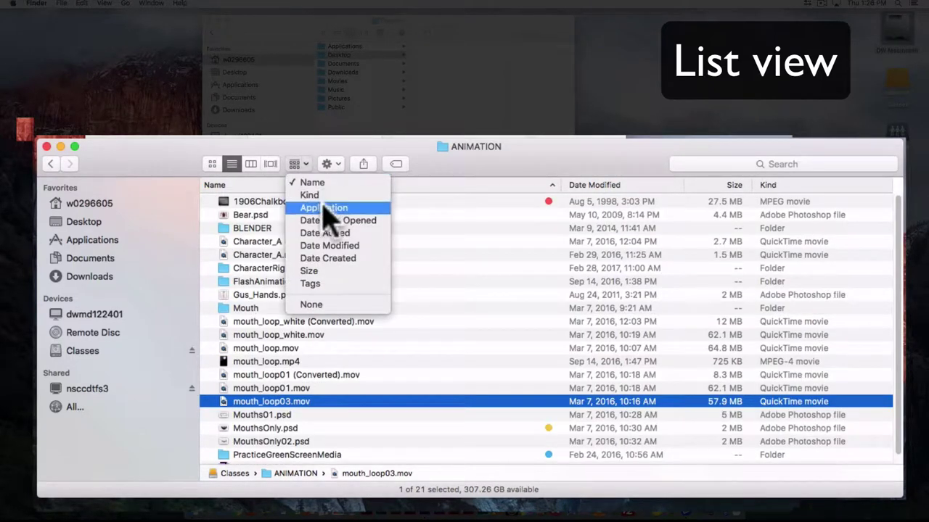
left_click(310, 195)
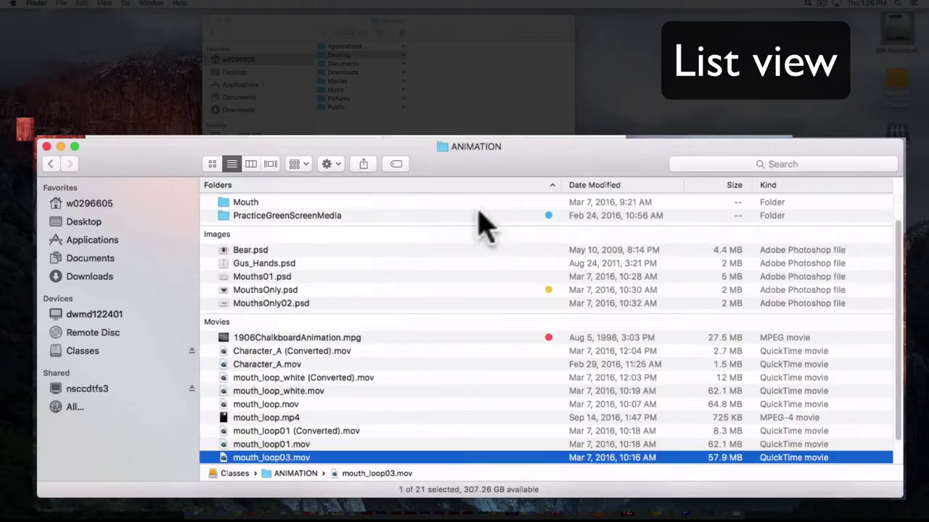
left_click(303, 166)
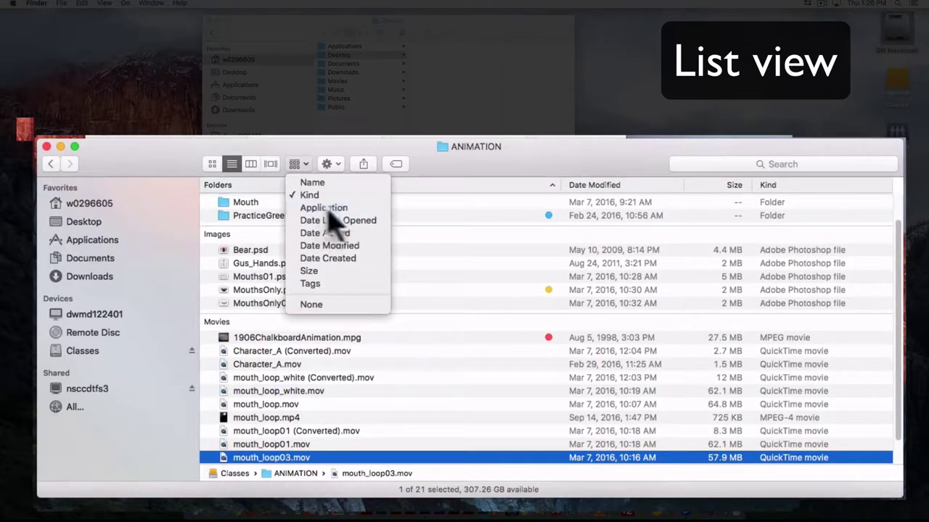
left_click(336, 207)
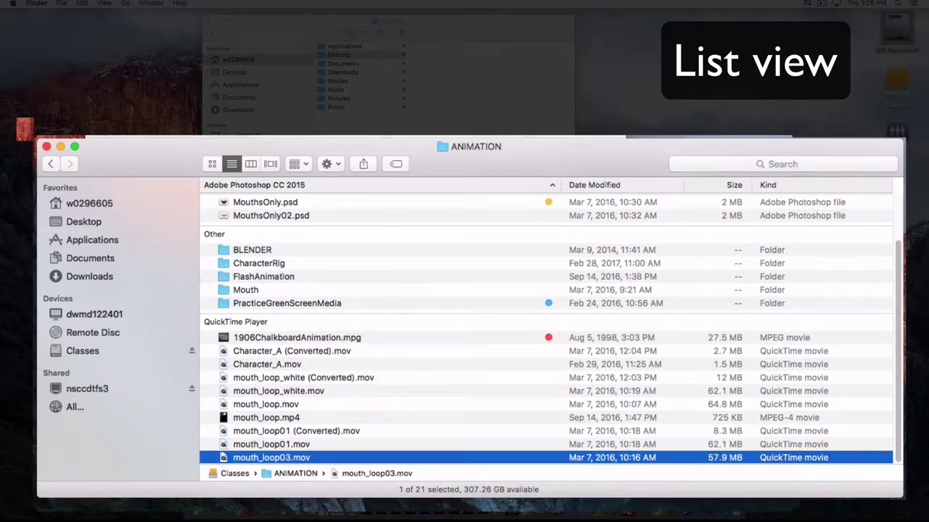
Arrange the ANIMATION files by Size
left_click(301, 164)
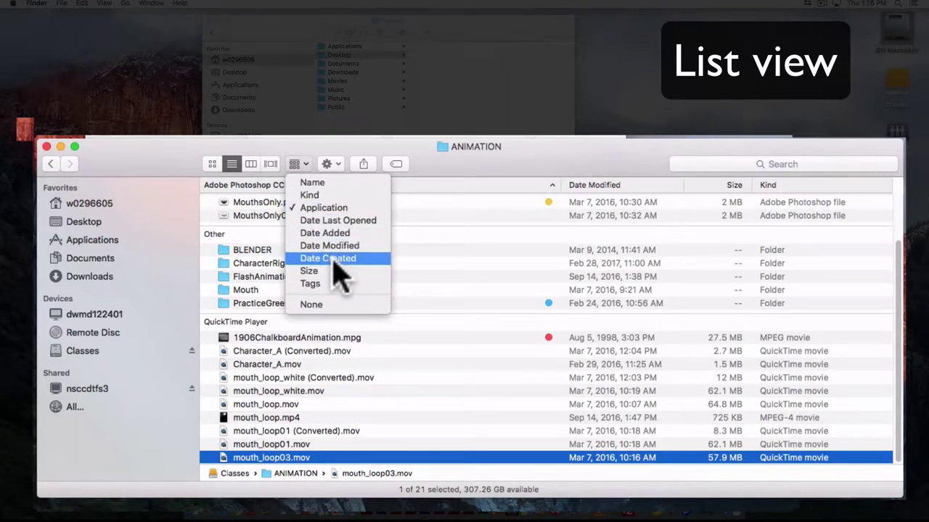
left_click(336, 275)
left_click(305, 167)
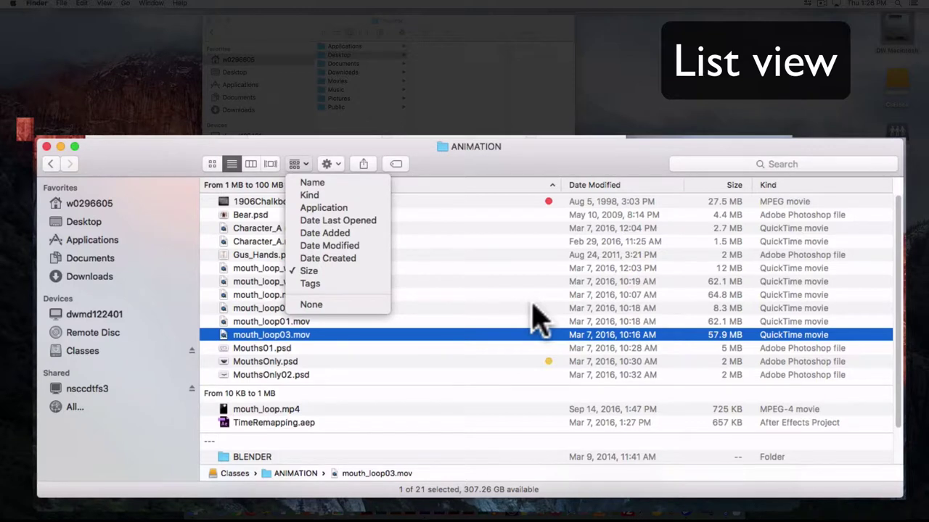
left_click(479, 190)
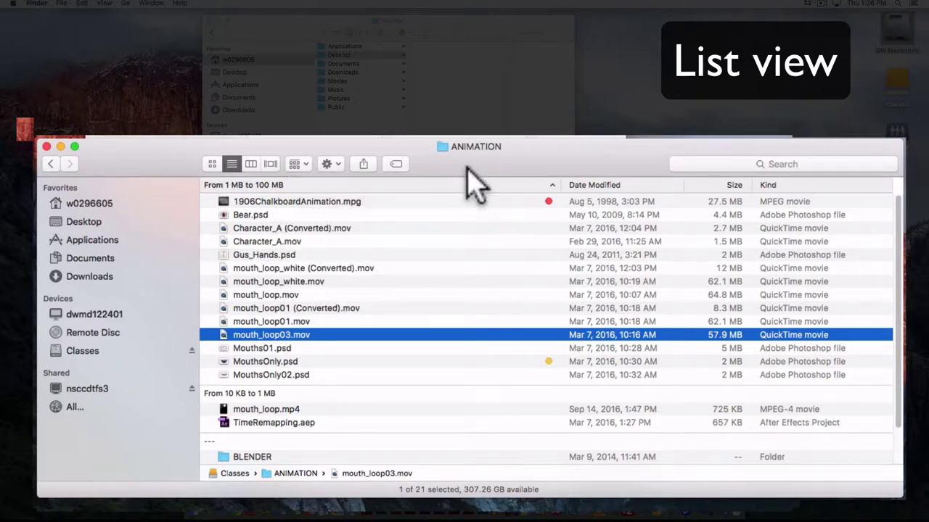
left_click(303, 167)
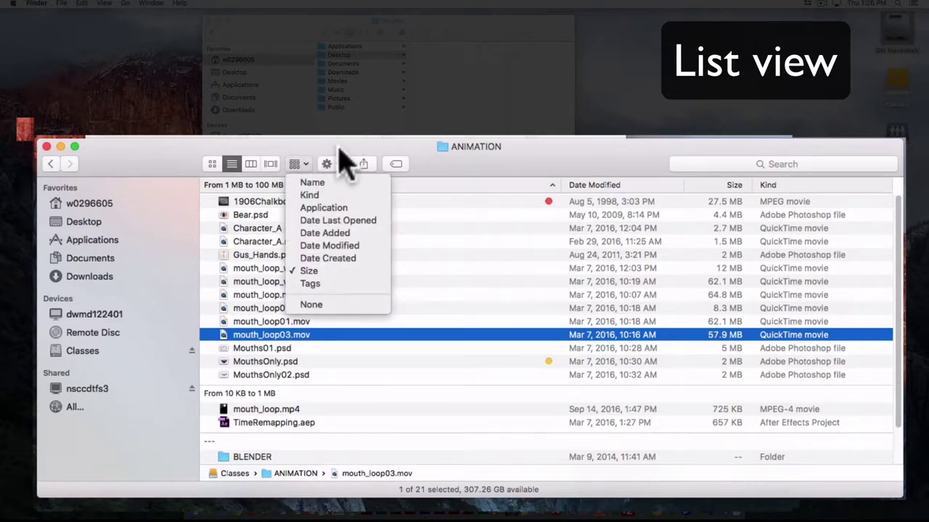
left_click(344, 163)
left_click(335, 163)
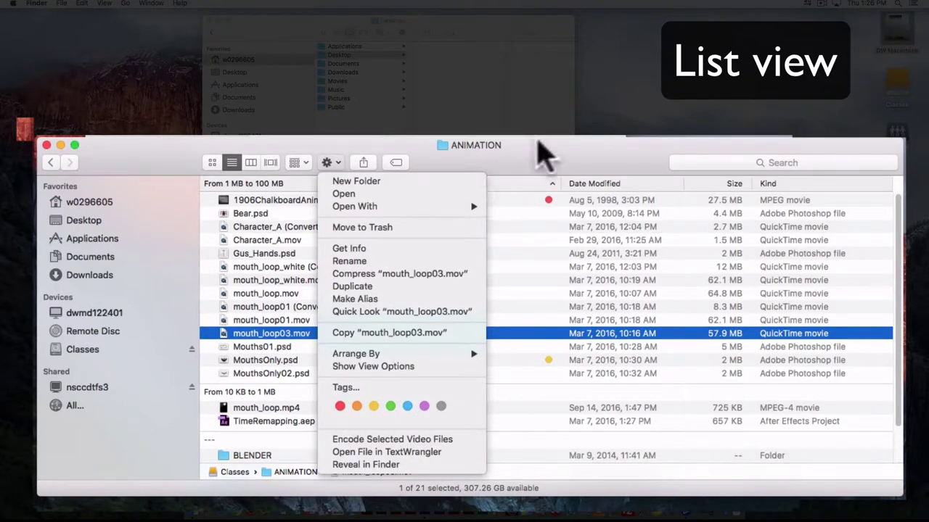
left_click(543, 161)
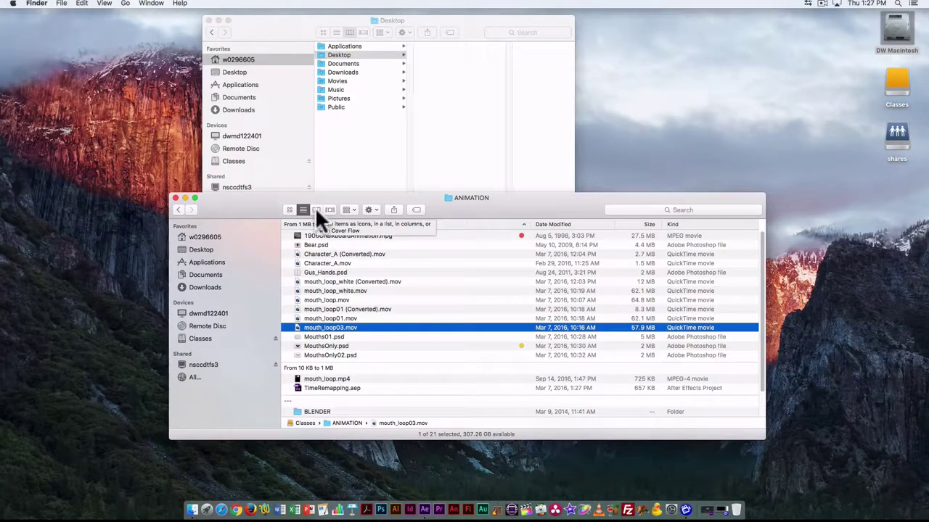
Switch to column view and browse from Classes into the ANIMATION folder and its BLENDER subfolder
left_click(316, 211)
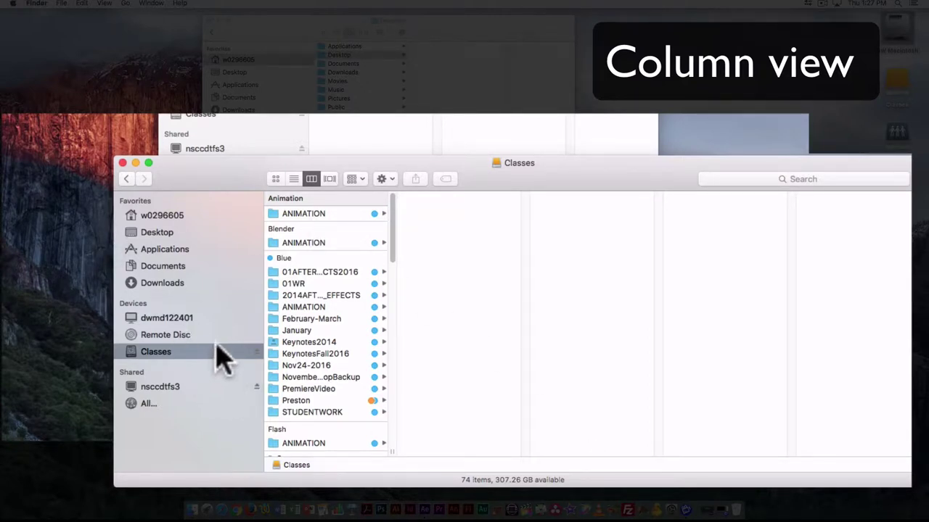
left_click(304, 215)
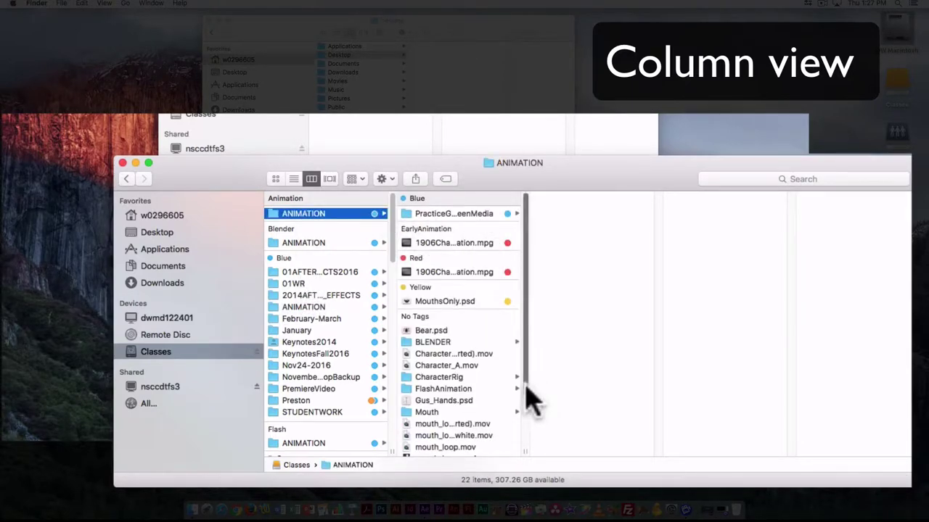
left_click_drag(525, 380, 532, 339)
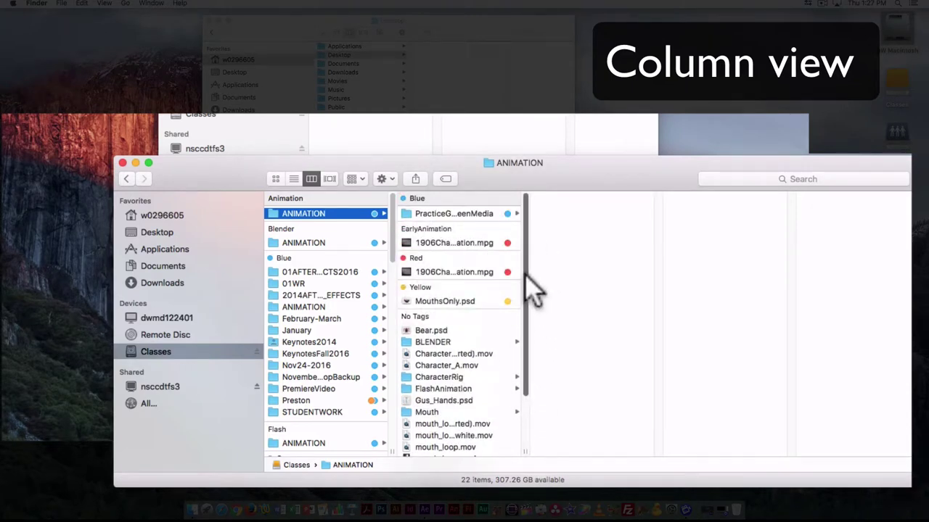
left_click(435, 344)
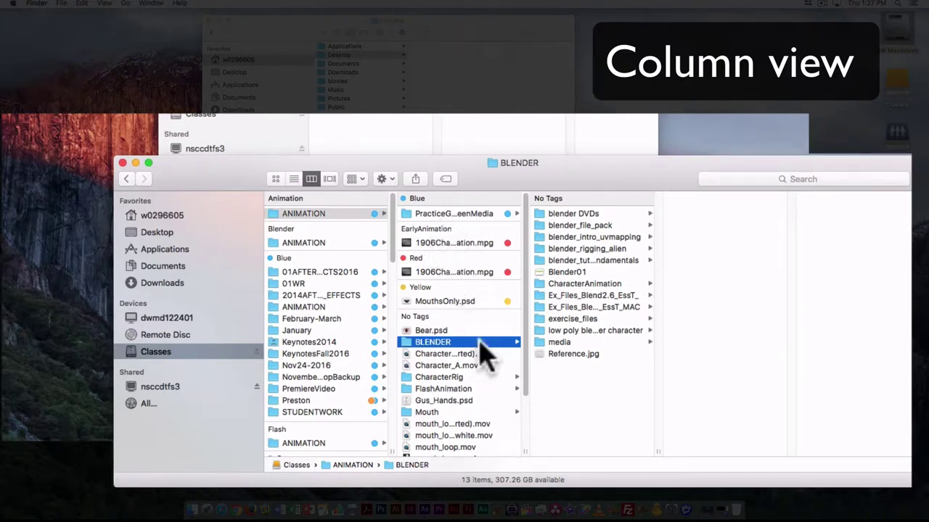
Preview Character_A.mov and play Character_A (Converted).mov in the preview column
left_click(451, 366)
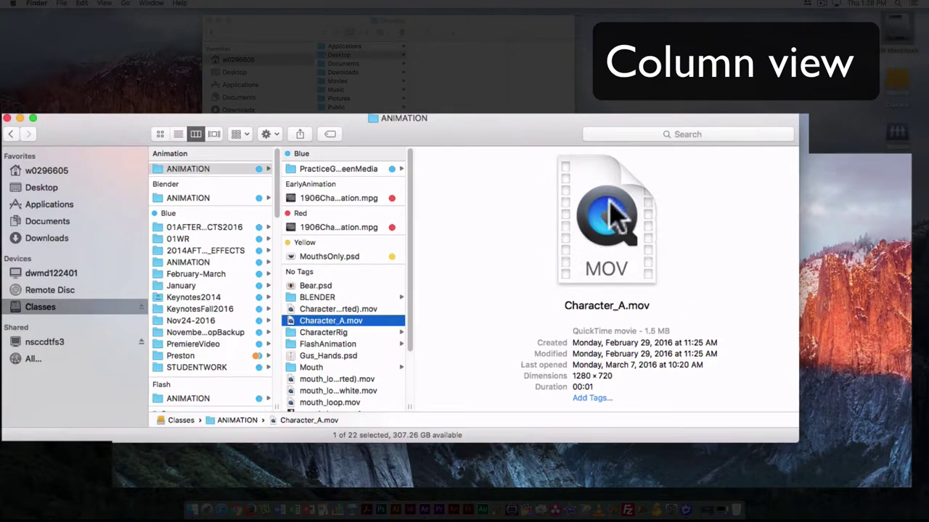
left_click(329, 309)
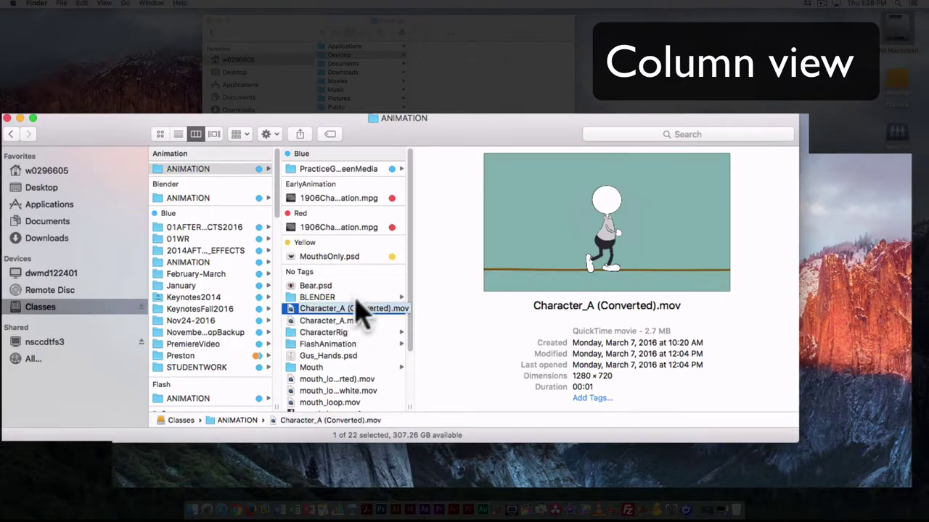
mouse_move(726, 239)
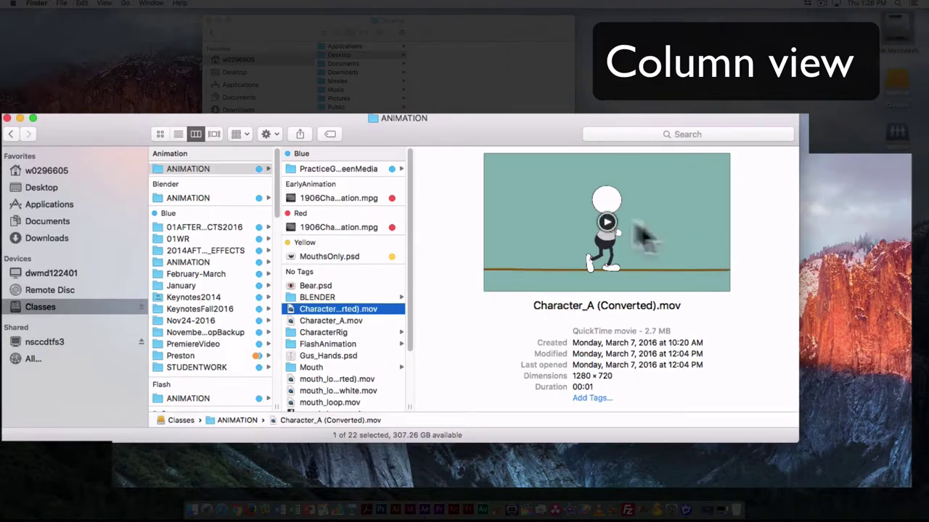
left_click(608, 225)
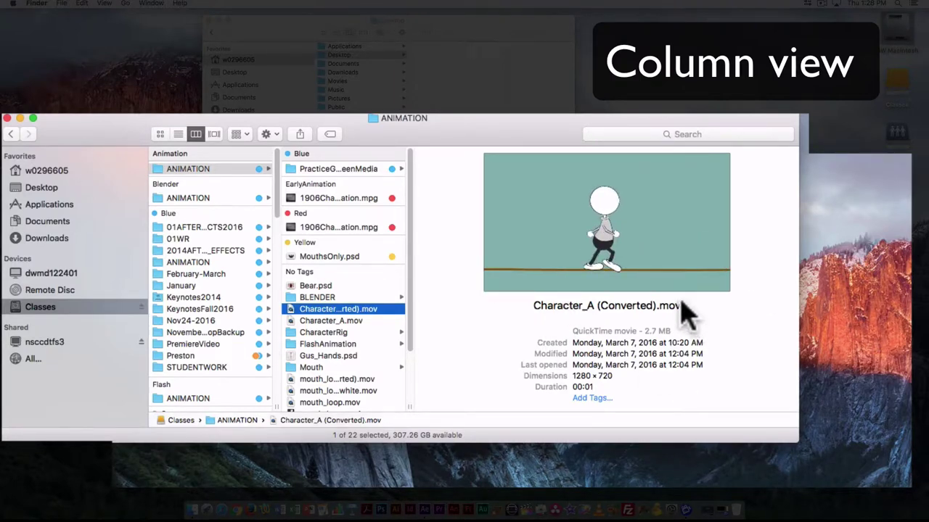
Show Character_A (Converted).mov in a large Quick Look preview and close it again
mouse_move(628, 255)
mouse_move(586, 291)
key("space")
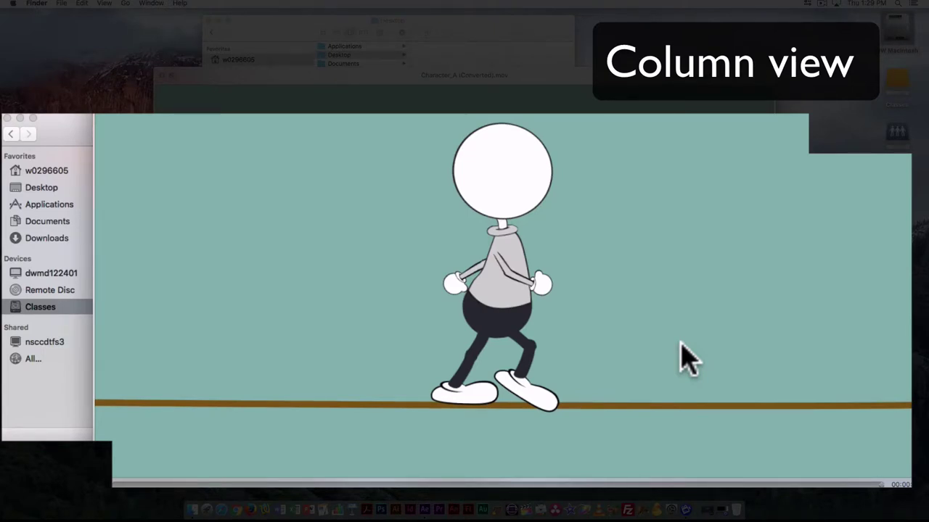
key("space")
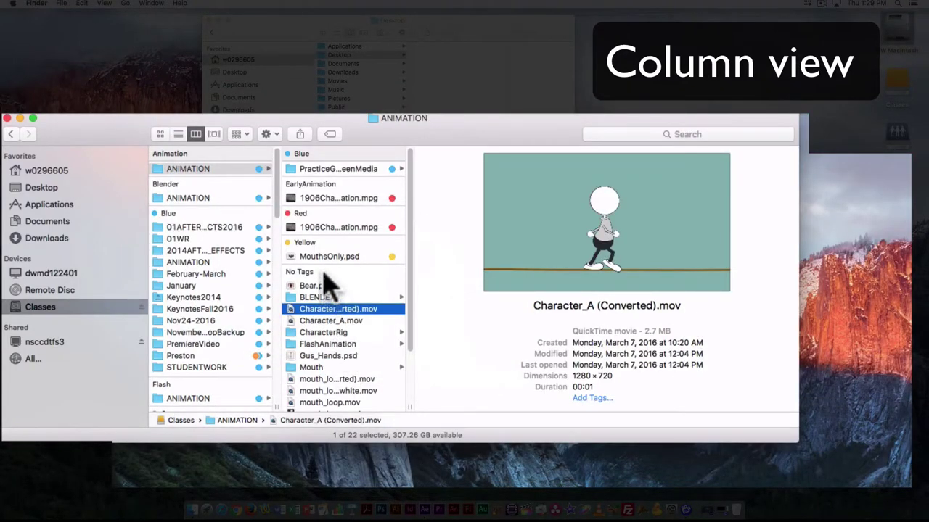
Preview MouthsOnly.psd and TimeRemapping.aep with Quick Look, closing each preview
left_click(322, 257)
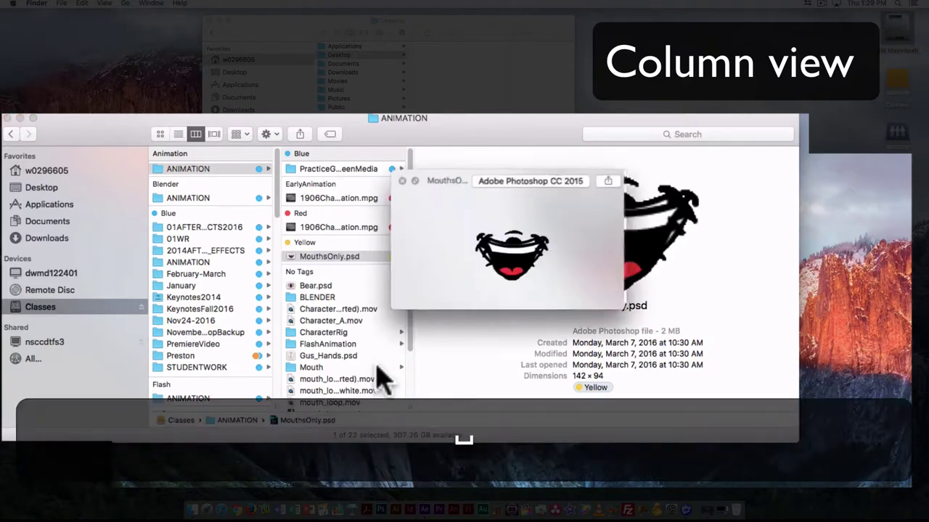
key("space")
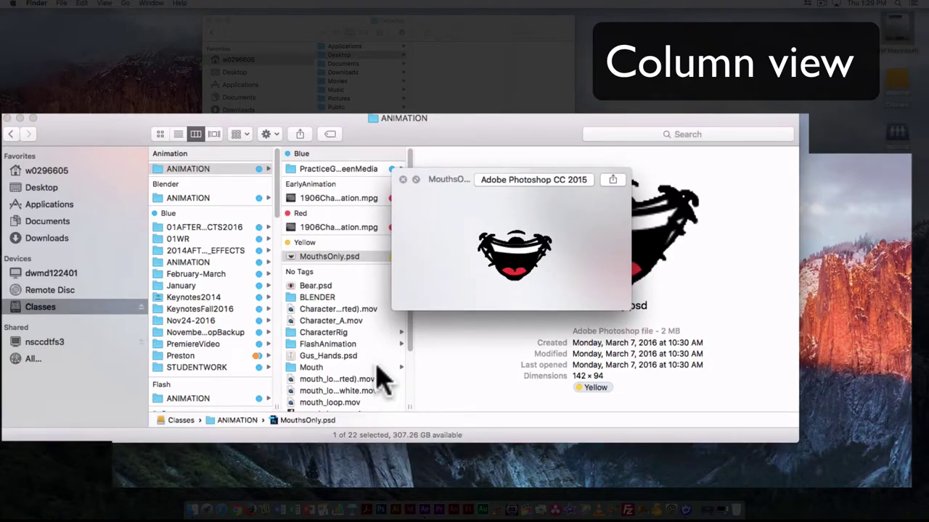
key("space")
scroll(319, 363, "down", 3)
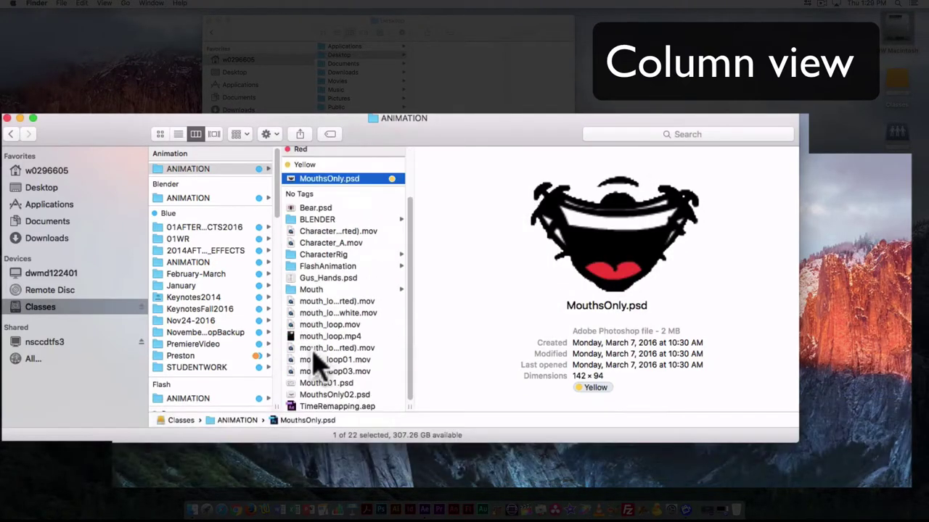
left_click(336, 407)
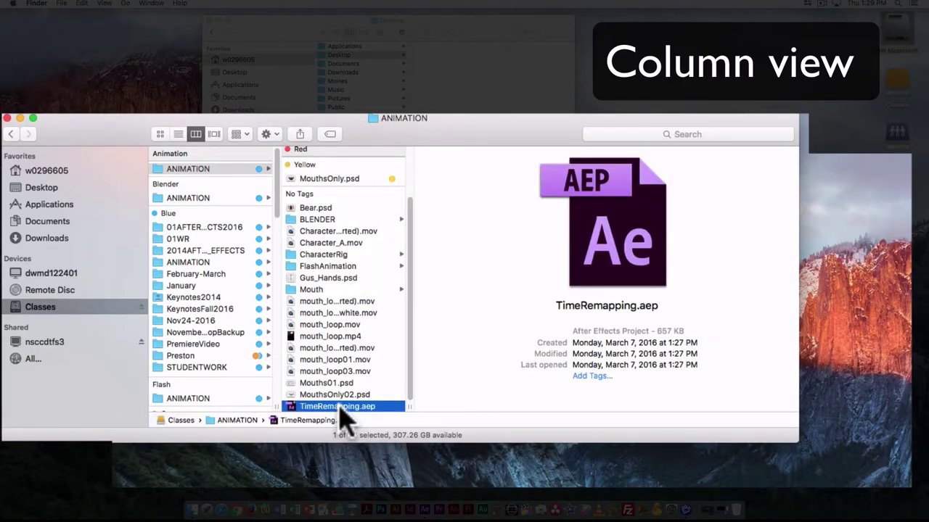
key("space")
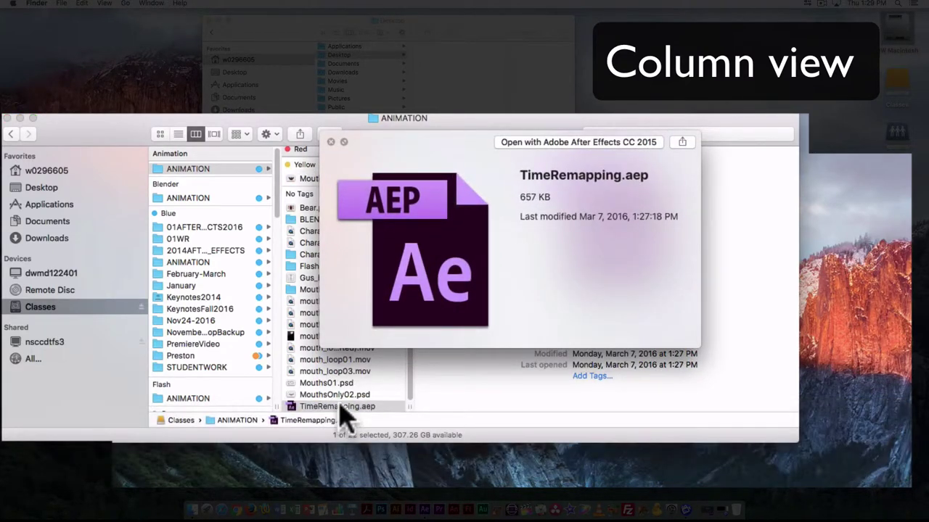
key("space")
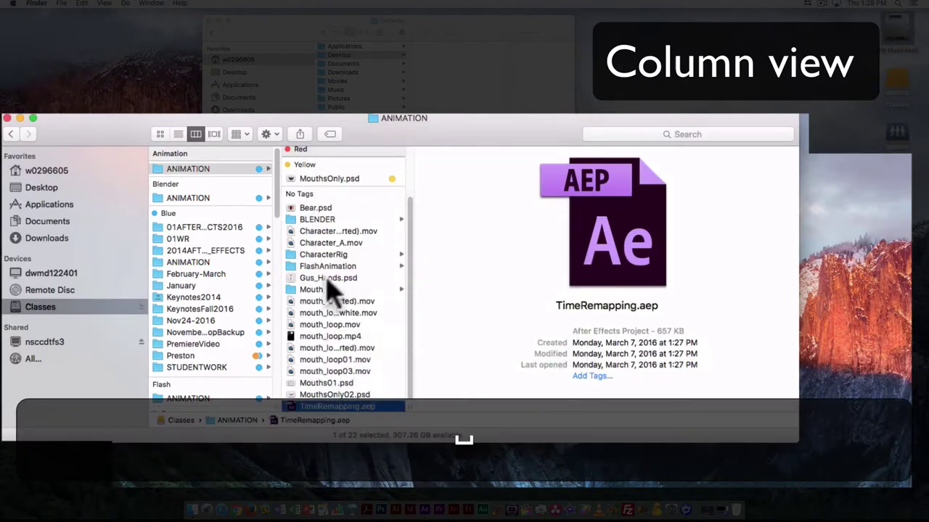
Switch the ANIMATION folder to Cover Flow view and look through its file list
scroll(340, 266, "up", 2)
scroll(339, 266, "up", 3)
scroll(339, 266, "up", 1)
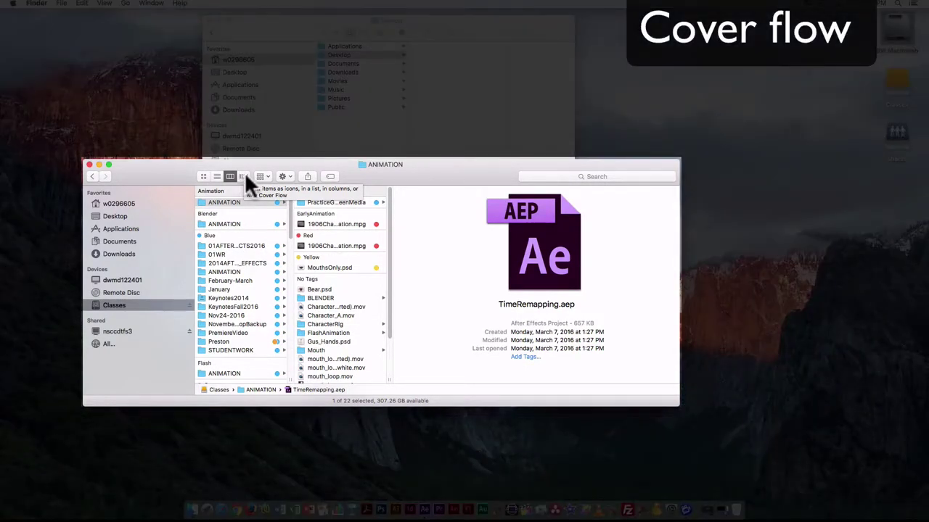
left_click(244, 177)
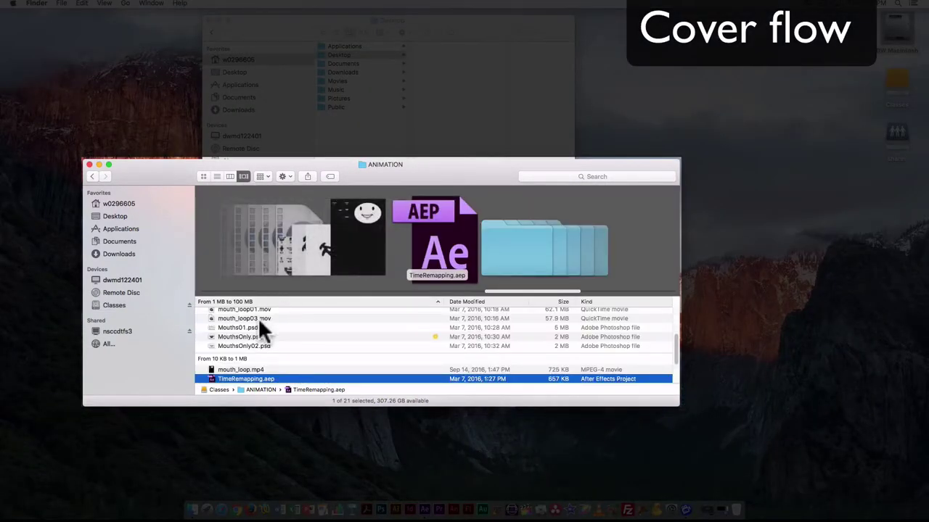
scroll(259, 324, "up", 5)
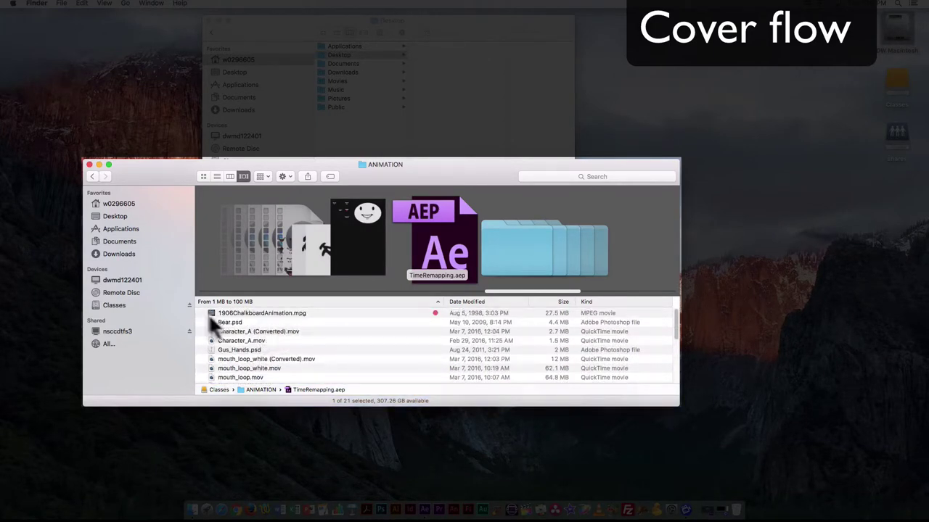
scroll(243, 320, "down", 5)
scroll(244, 324, "down", 1)
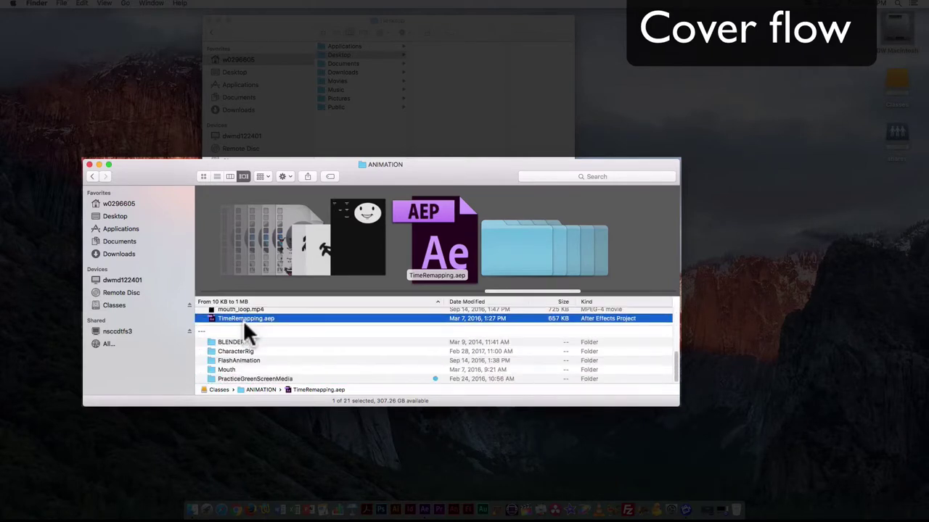
Arrange the Cover Flow files by Kind, and move and enlarge the ANIMATION window to fill most of the screen
left_click(262, 177)
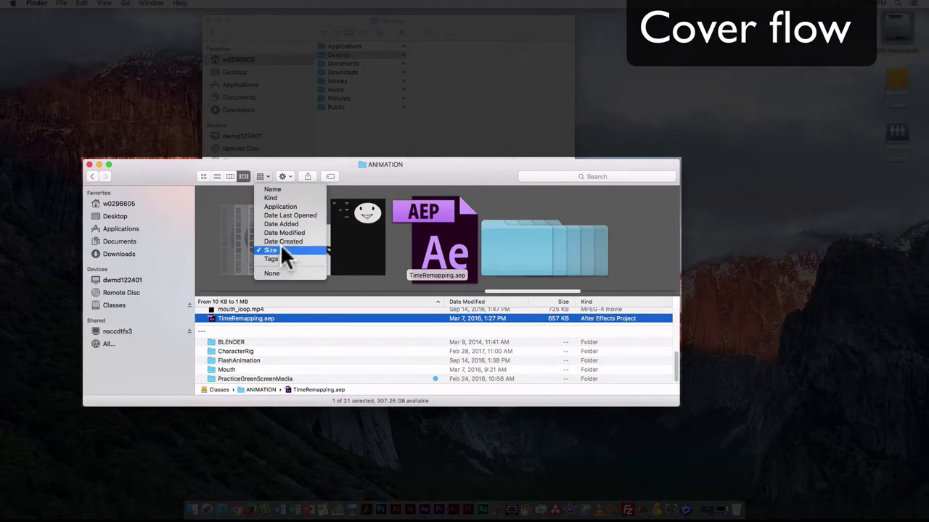
left_click(279, 198)
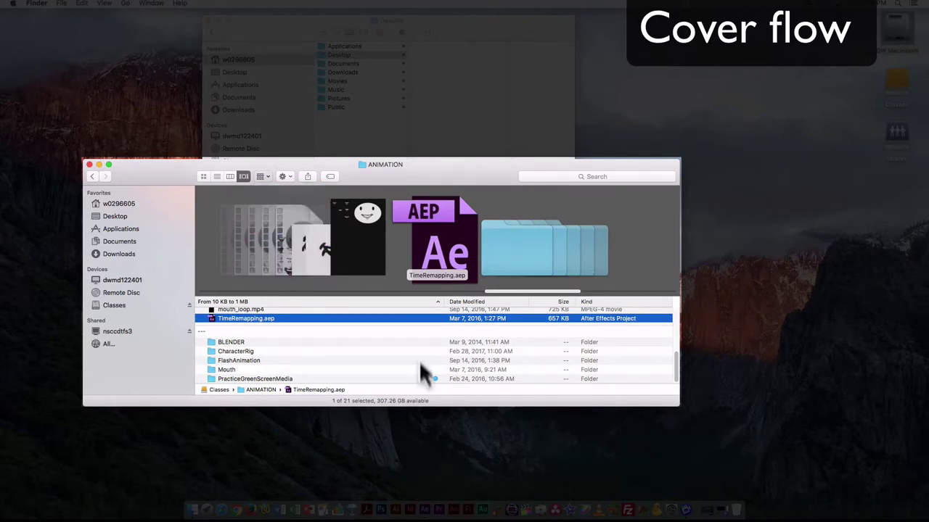
left_click_drag(470, 155, 462, 55)
left_click_drag(662, 301, 813, 448)
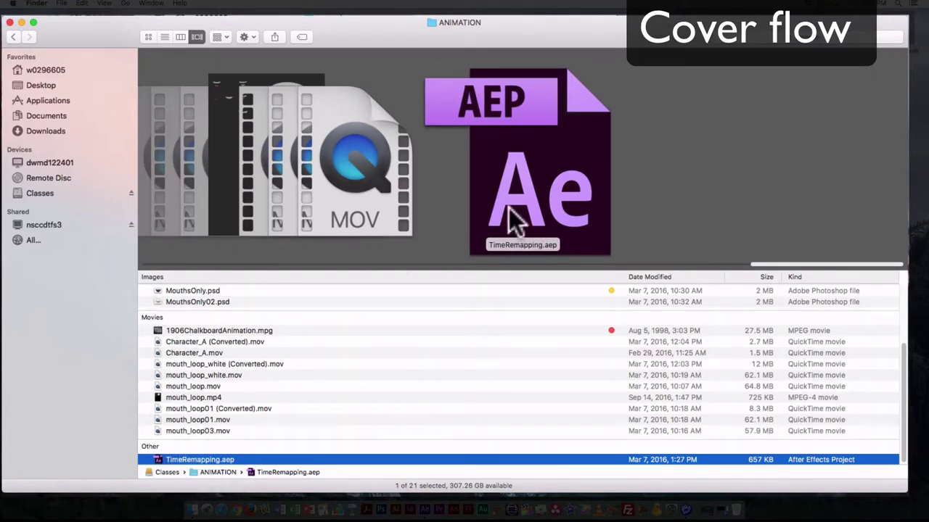
Browse the Cover Flow from TimeRemapping.aep back to mouth_loop.mp4, and play and pause that movie
key("Up")
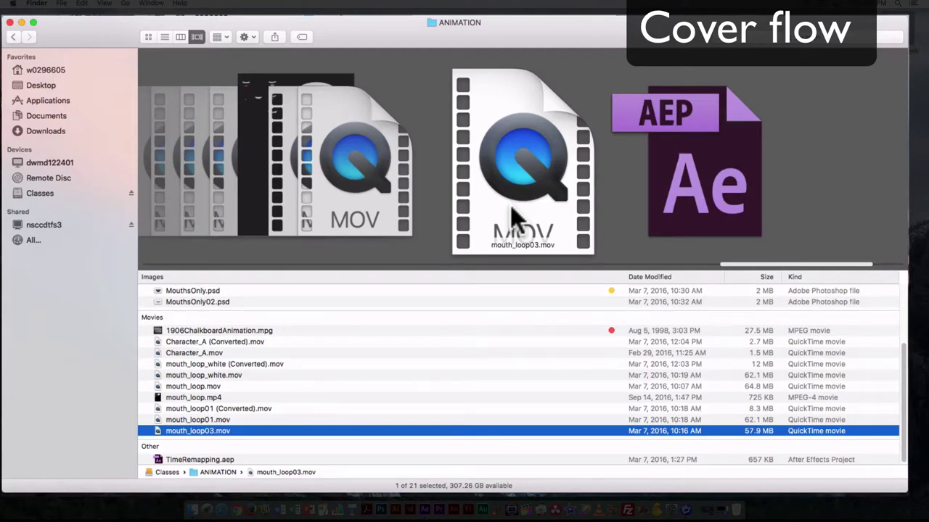
key("Up")
key("Up")
key("Up")
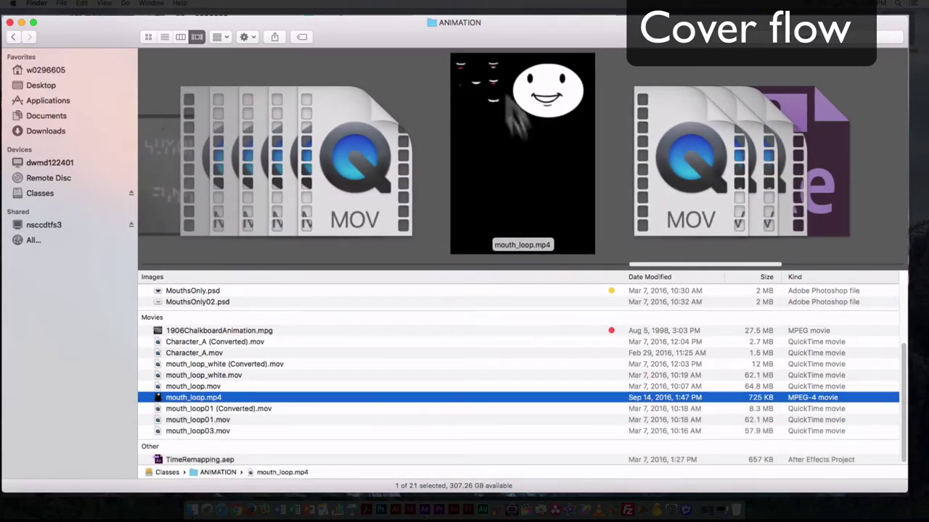
mouse_move(508, 98)
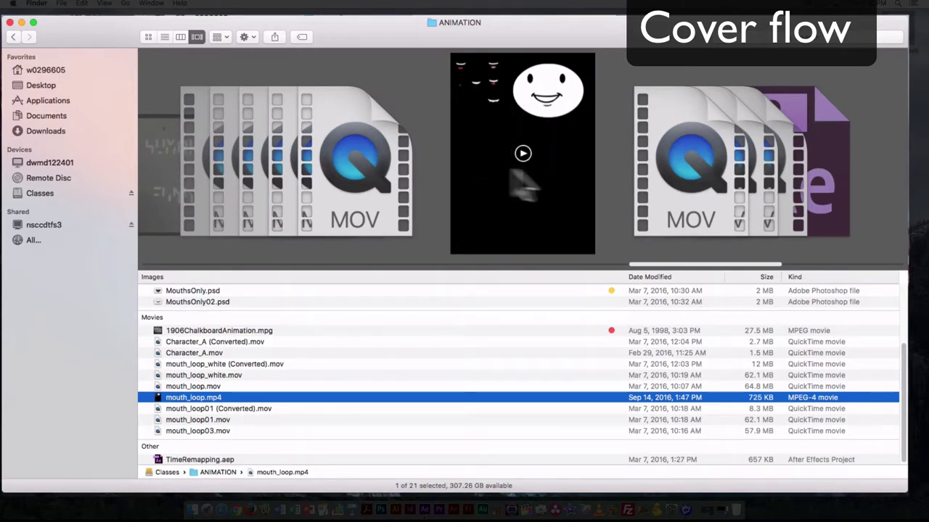
left_click(523, 155)
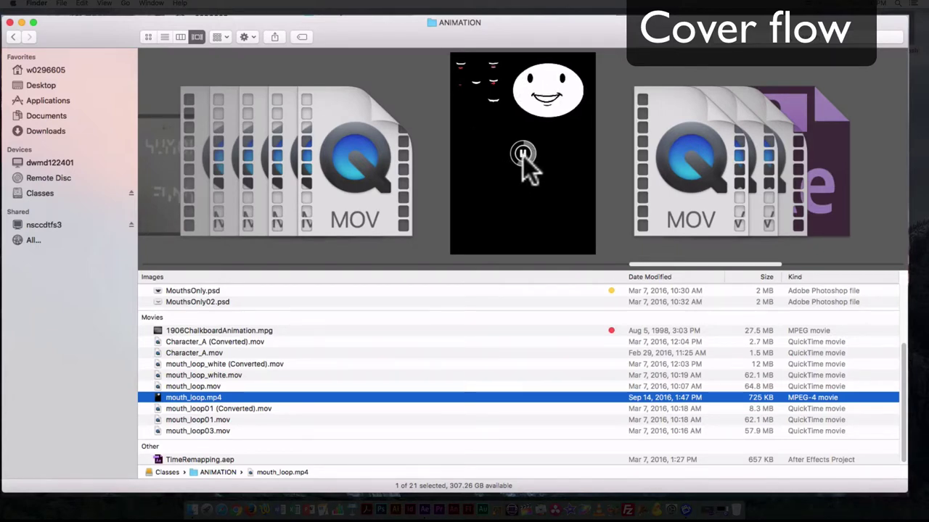
left_click(522, 154)
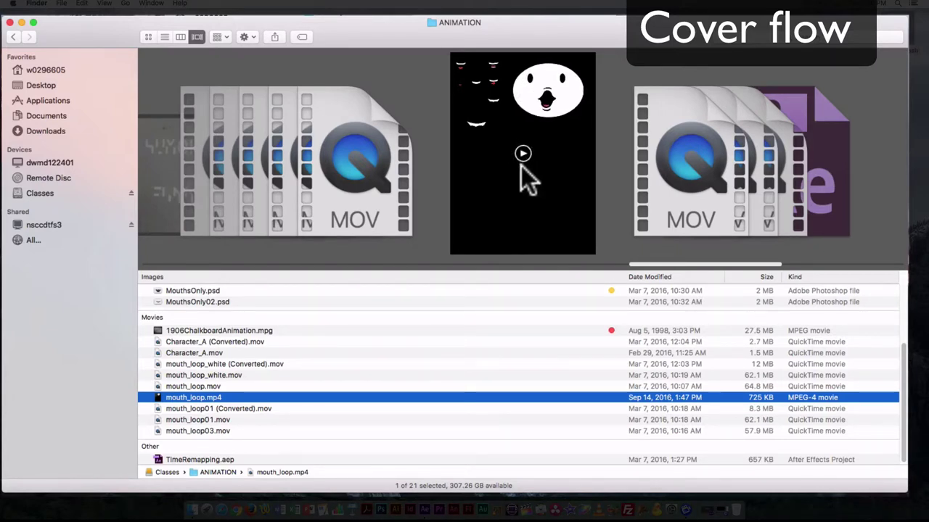
Browse the Cover Flow back from mouth_loop.mp4 to mouth_loop_white (Converted).mov and play that movie in place
key("Up")
key("Up")
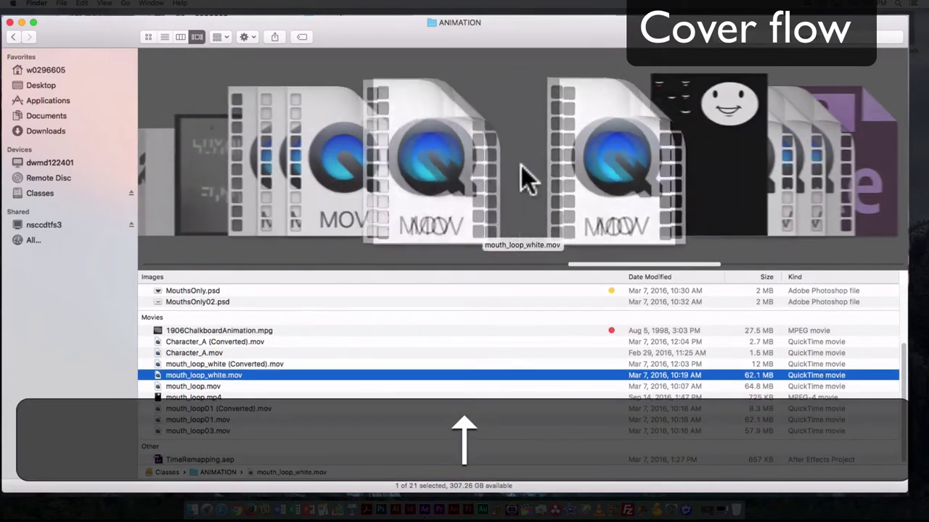
key("Up")
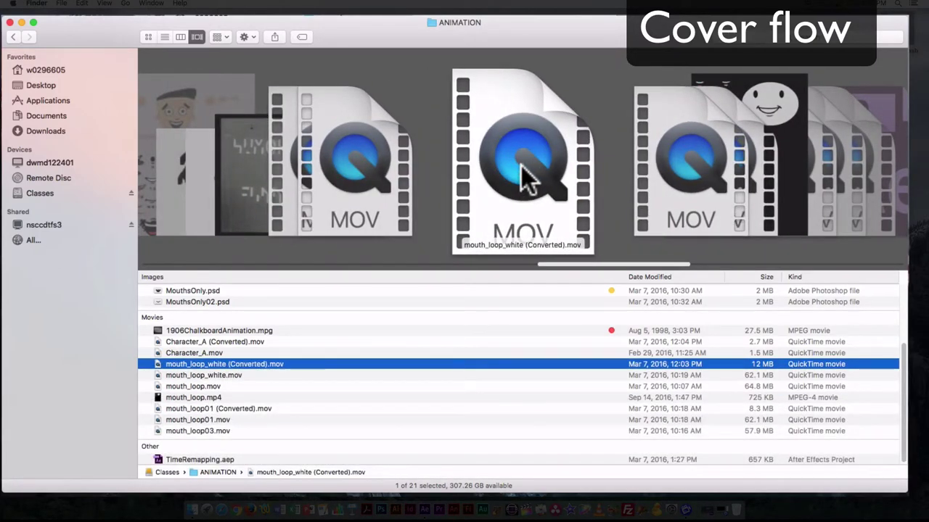
mouse_move(521, 167)
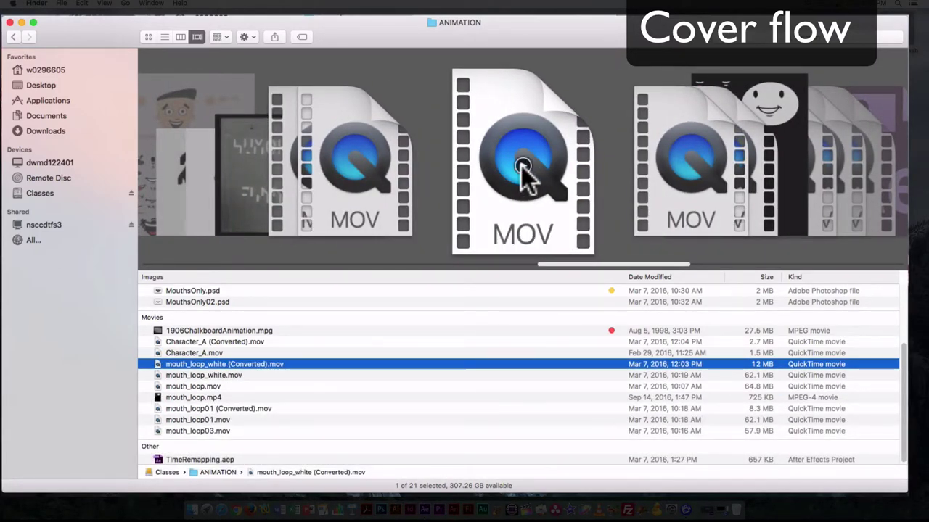
key("Up")
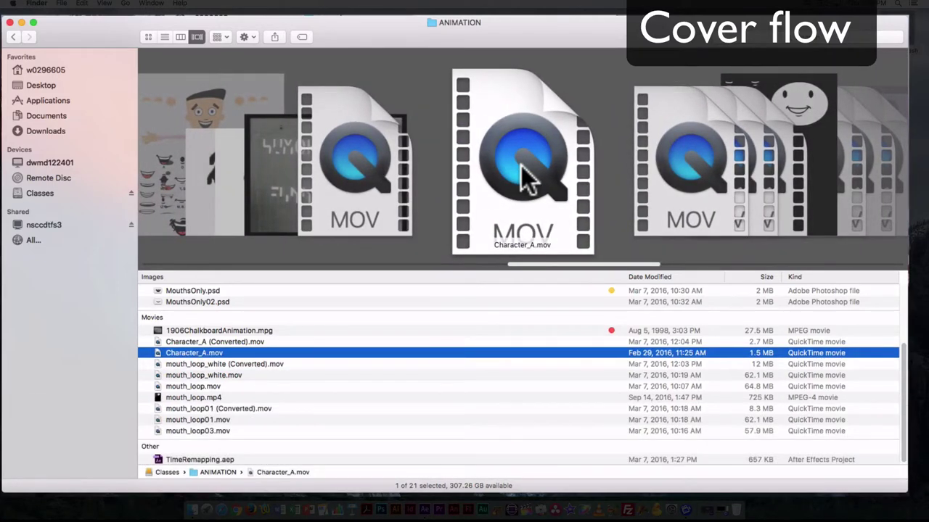
key("Right")
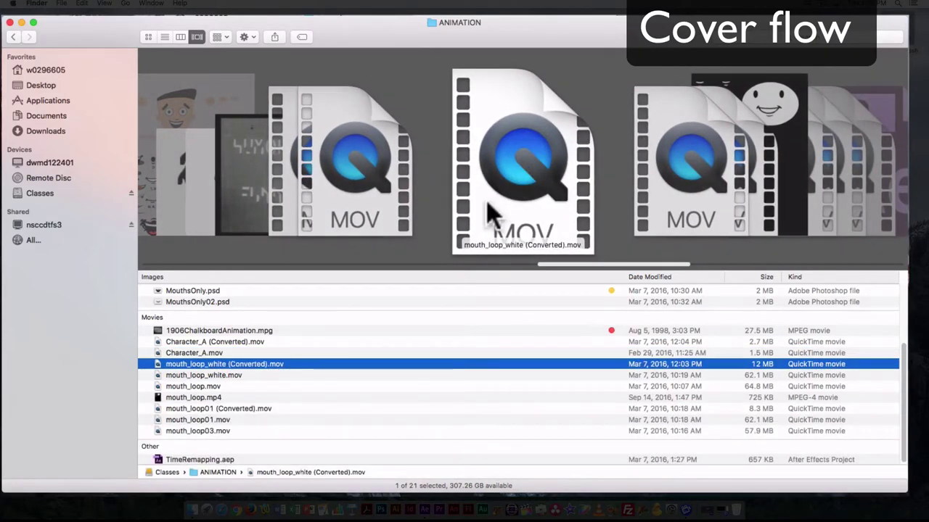
left_click(525, 166)
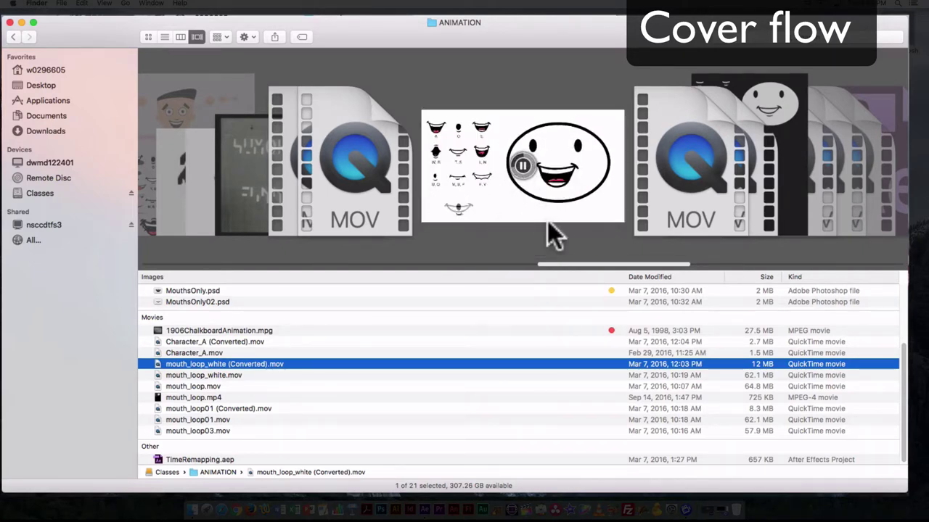
Browse back to 1906ChalkboardAnimation.mpg, play it within the Cover Flow, and preview it with Quick Look, closing the preview
key("Up")
key("Up")
key("Up")
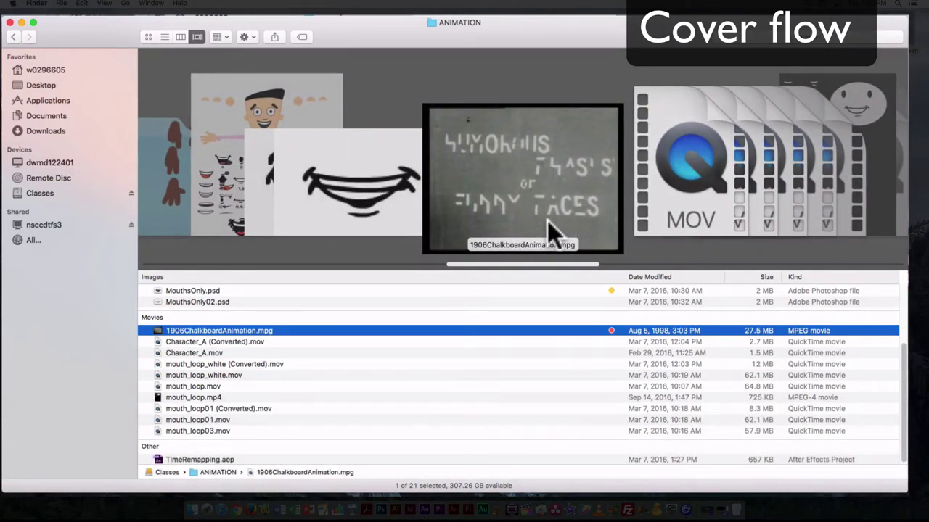
mouse_move(526, 161)
left_click(521, 178)
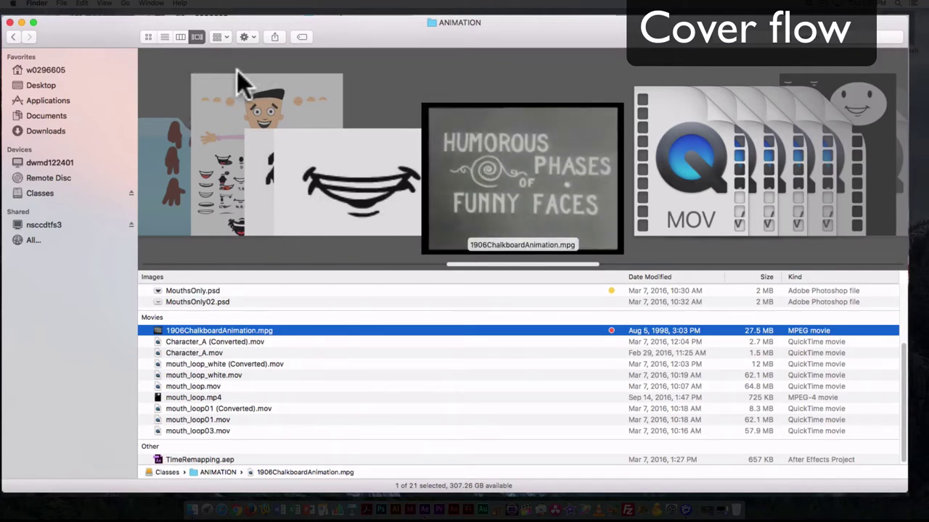
key("space")
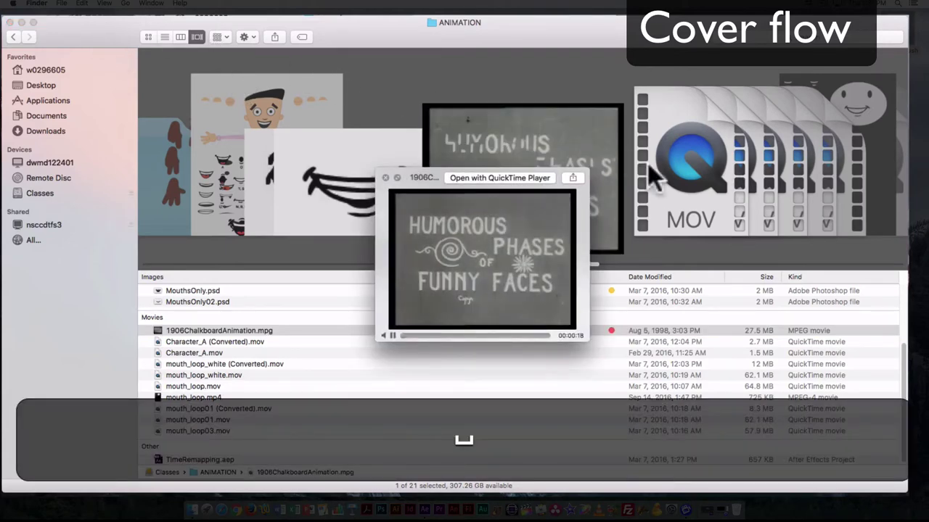
key("space")
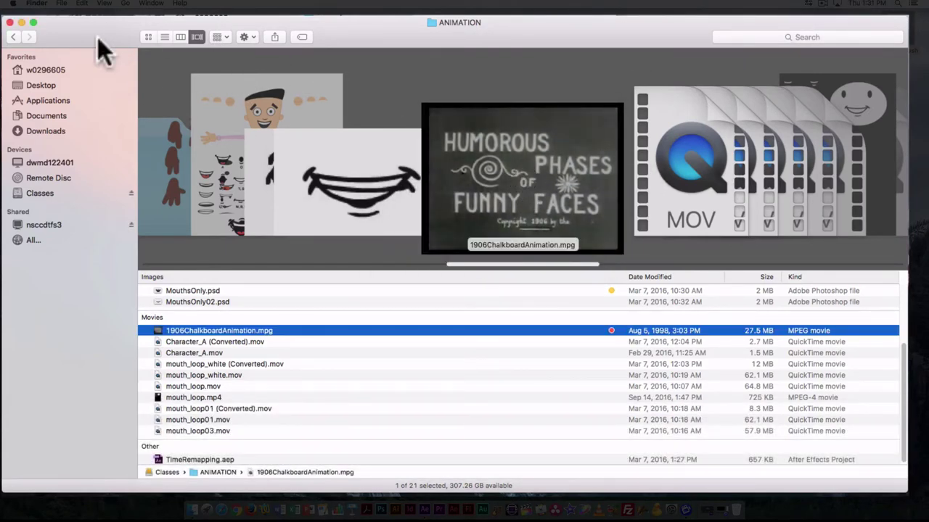
Show the ANIMATION folder in icon, list and column view in turn, and return it to Cover Flow
left_click(148, 37)
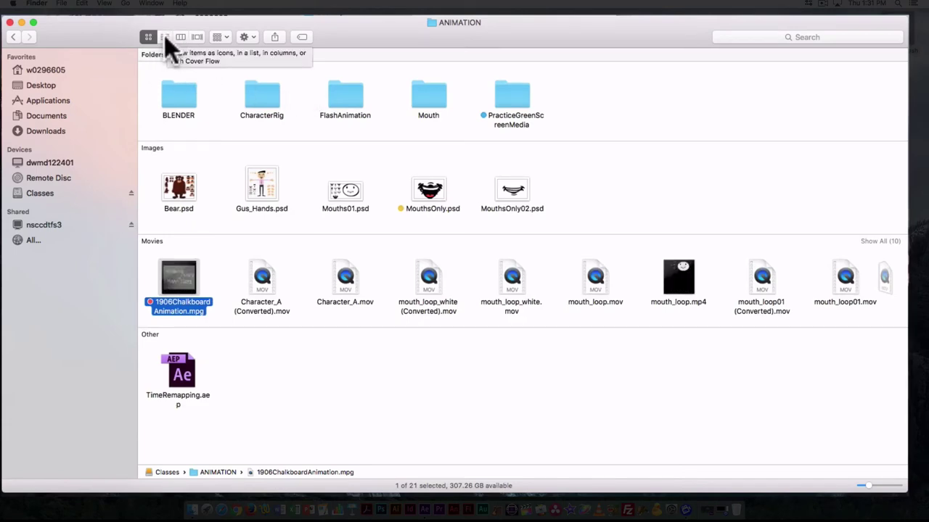
left_click(164, 37)
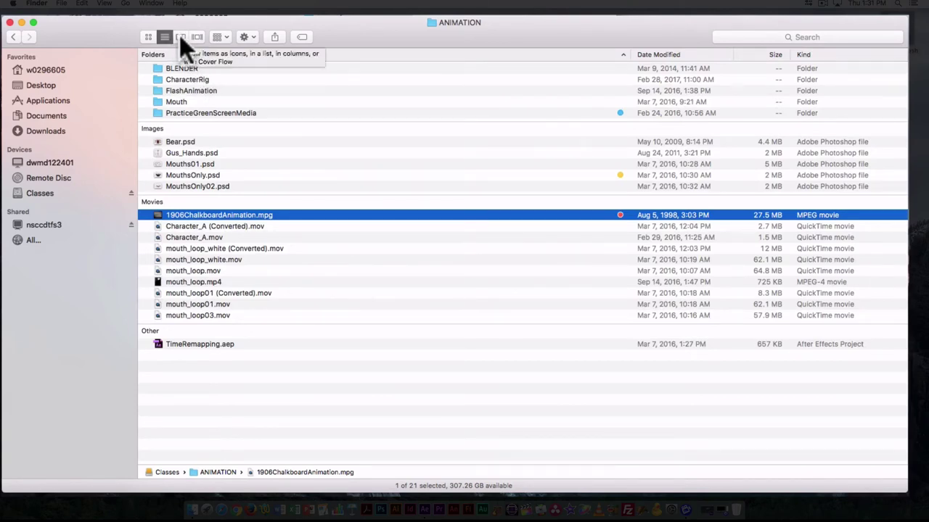
left_click(181, 37)
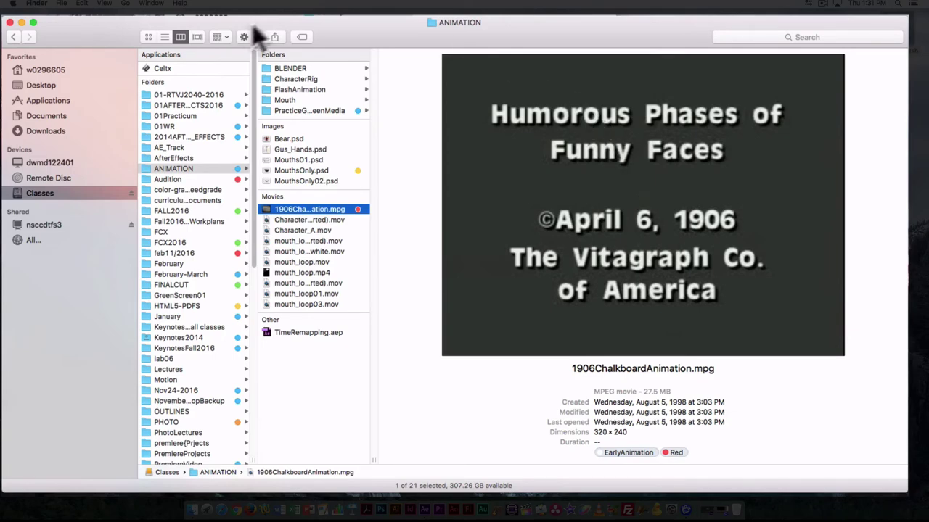
left_click(196, 37)
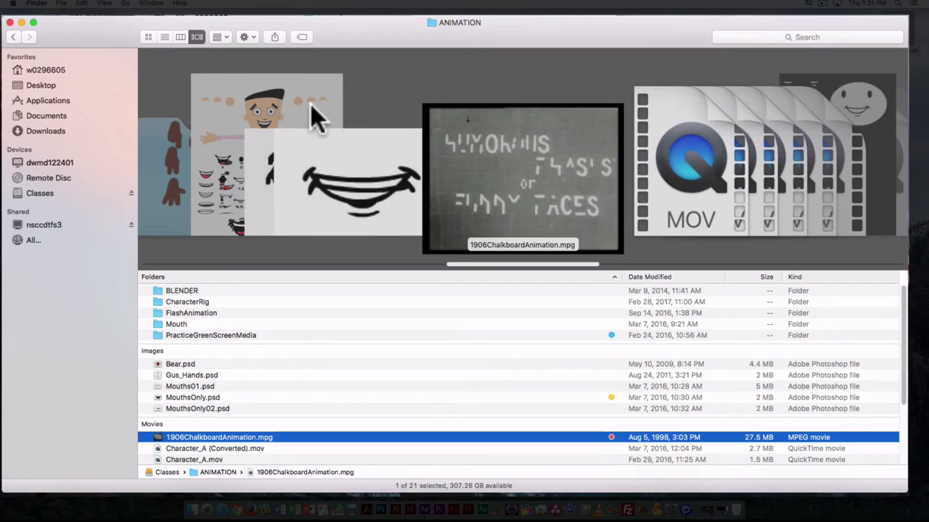
Bring the PracticeGreenScreenMedia folder to the front of the Cover Flow and show its contents in column view
left_click_drag(524, 264, 369, 269)
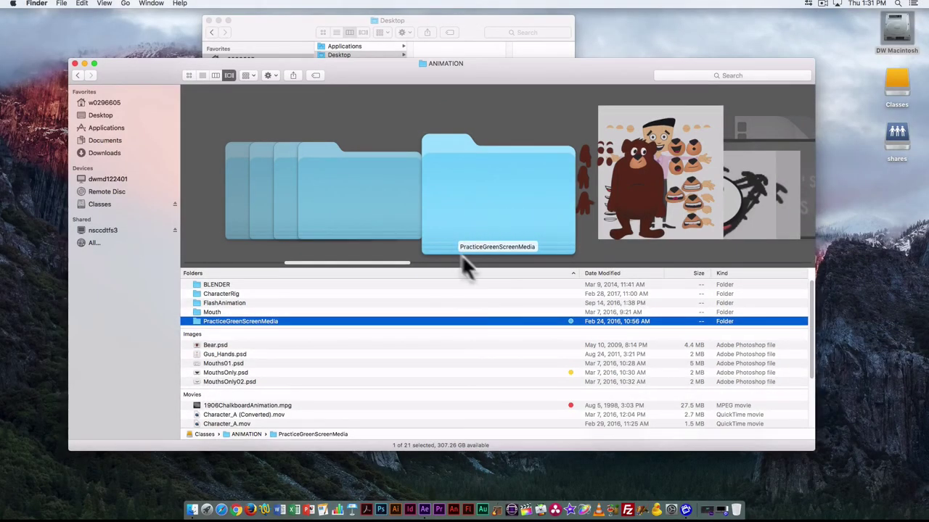
left_click(215, 75)
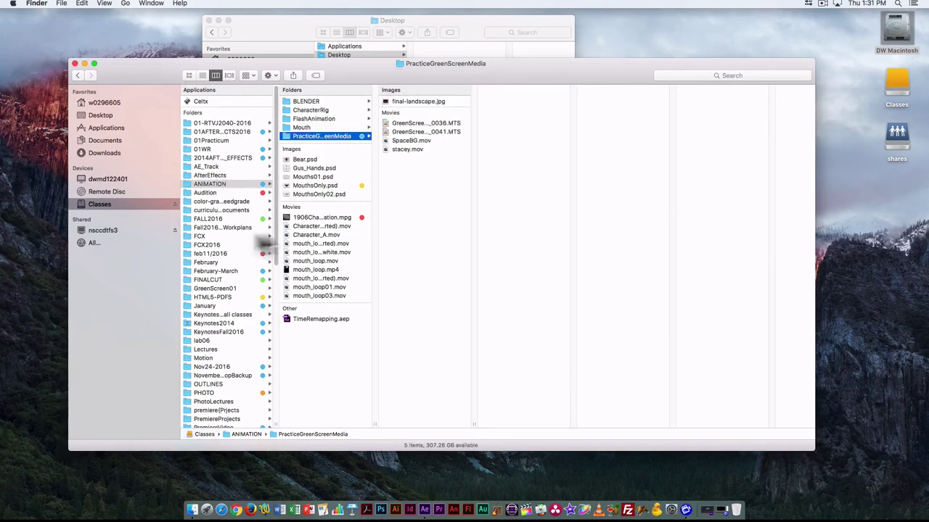
Look at stacey.mov in the column preview, and open GreenScreen_0228_0041.MTS in Quick Look
left_click(395, 149)
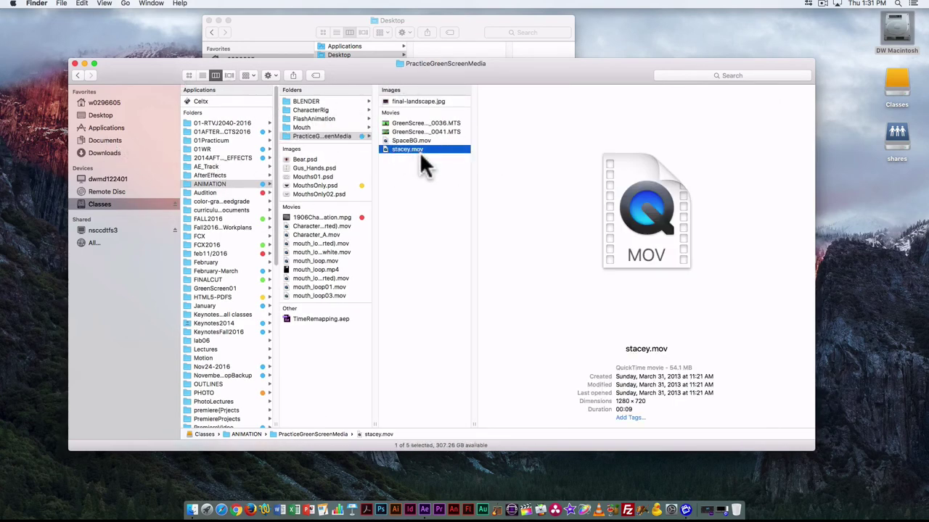
left_click(412, 132)
key("space")
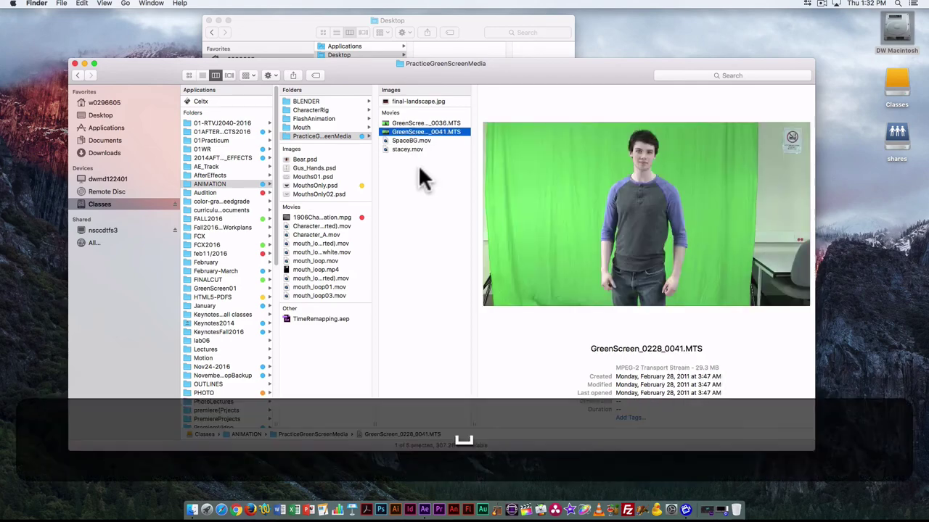